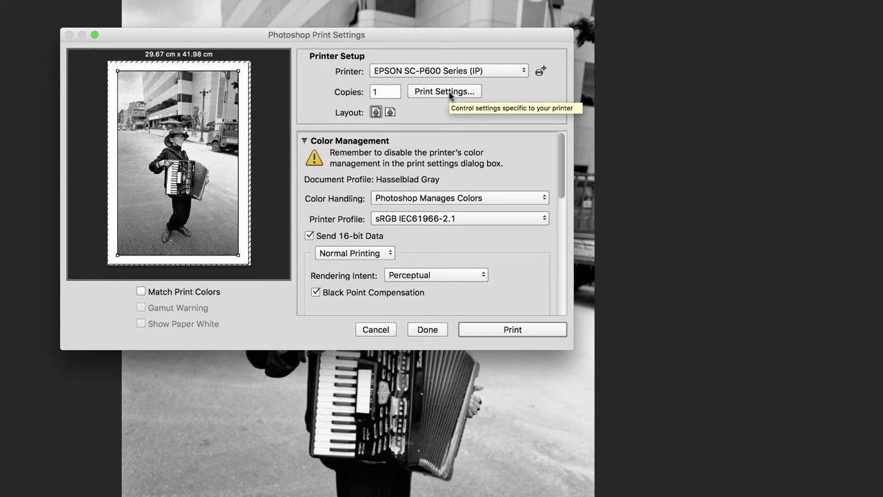
# Open the EPSON SC-P600 driver's own print sheet, which shows A3 paper size.
pyautogui.click(449, 96)
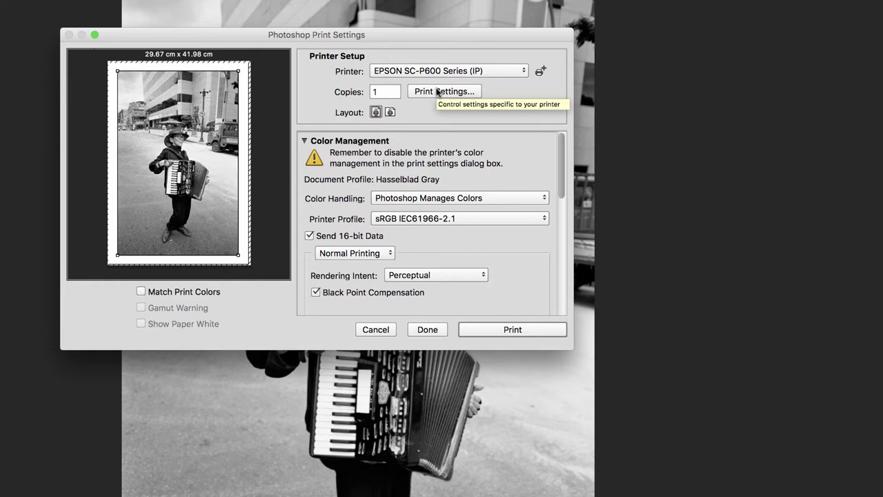
pyautogui.click(437, 93)
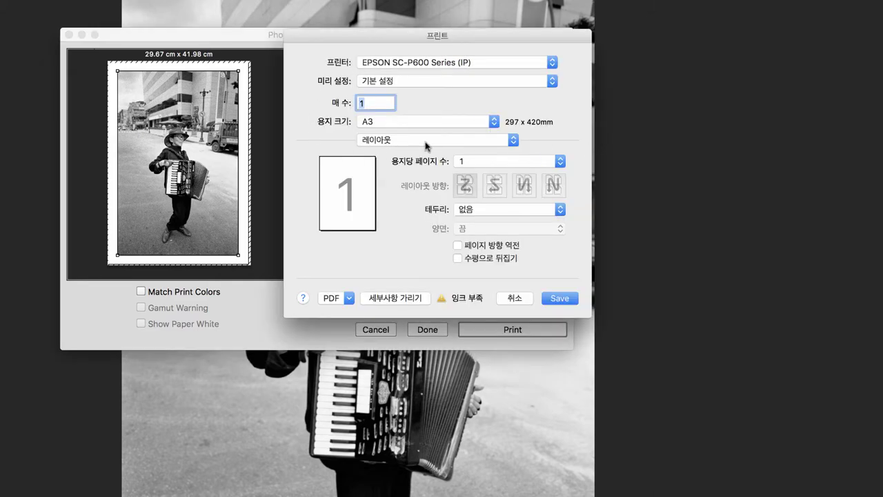
# Confirm the driver uses Epson Premium Glossy media at Photo 1440dpi with its ColorSync profile.
pyautogui.click(426, 143)
pyautogui.click(500, 192)
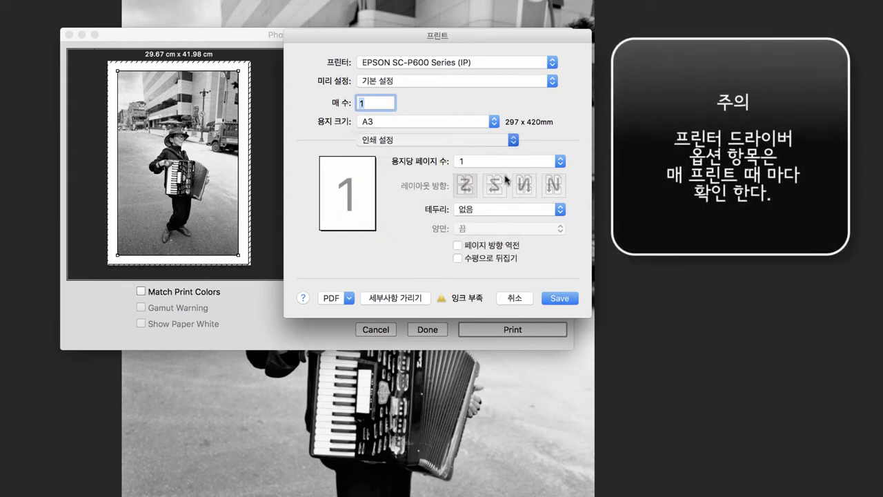
pyautogui.click(423, 141)
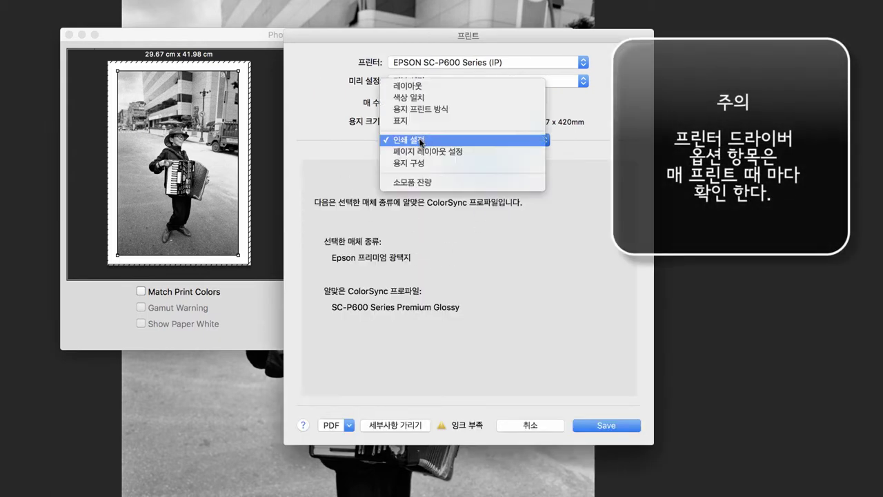
pyautogui.click(436, 160)
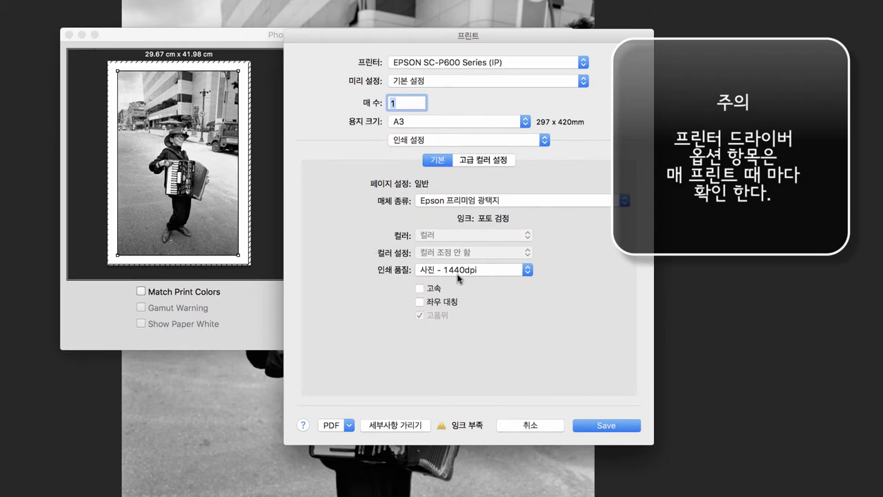
pyautogui.click(478, 164)
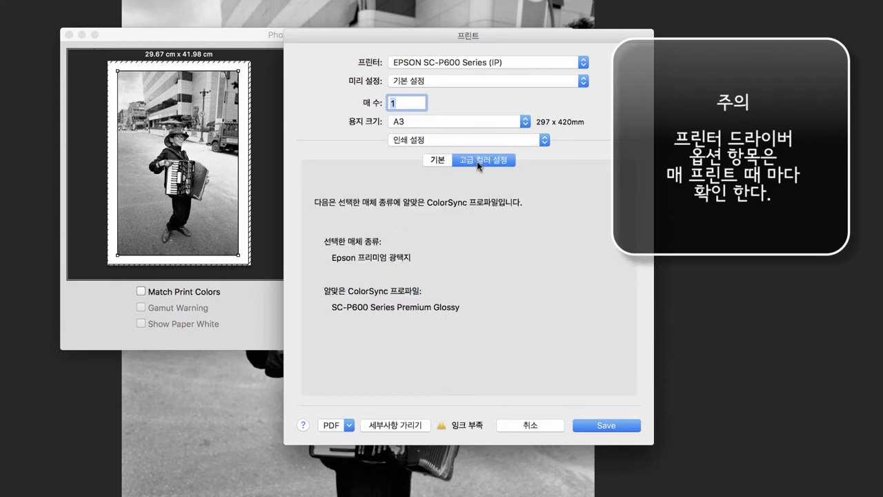
pyautogui.click(439, 160)
# Review the Page Layout, Paper Configuration and Color Matching panels, then save the driver settings.
pyautogui.click(434, 142)
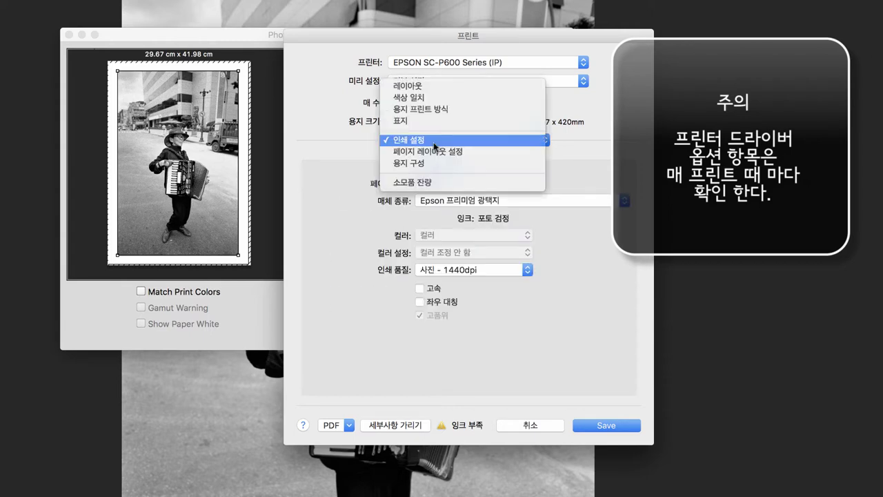
pyautogui.click(433, 151)
pyautogui.click(421, 140)
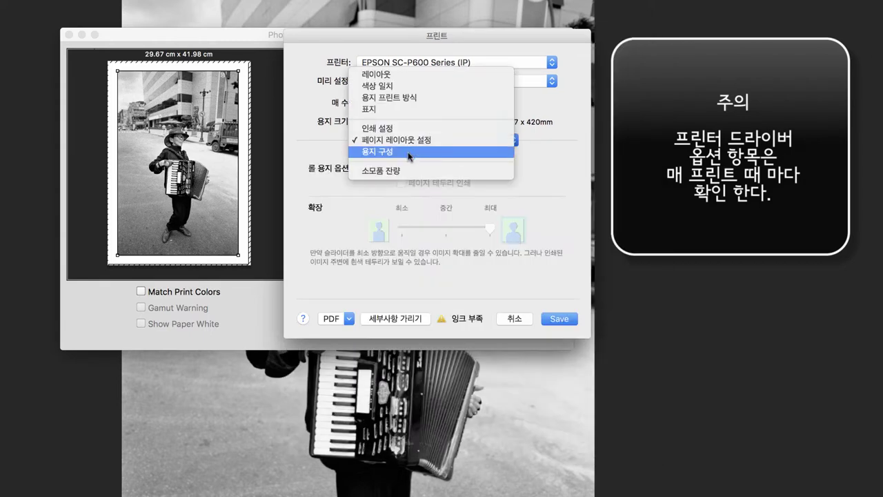
pyautogui.click(409, 154)
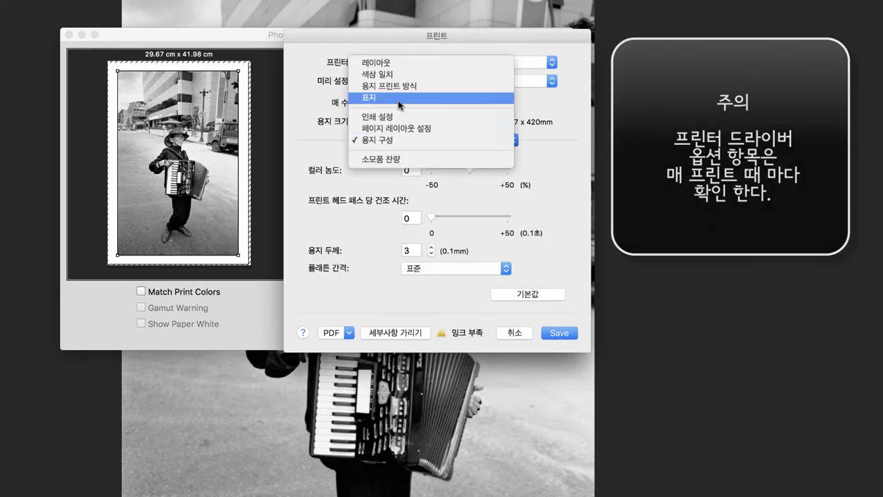
pyautogui.click(398, 74)
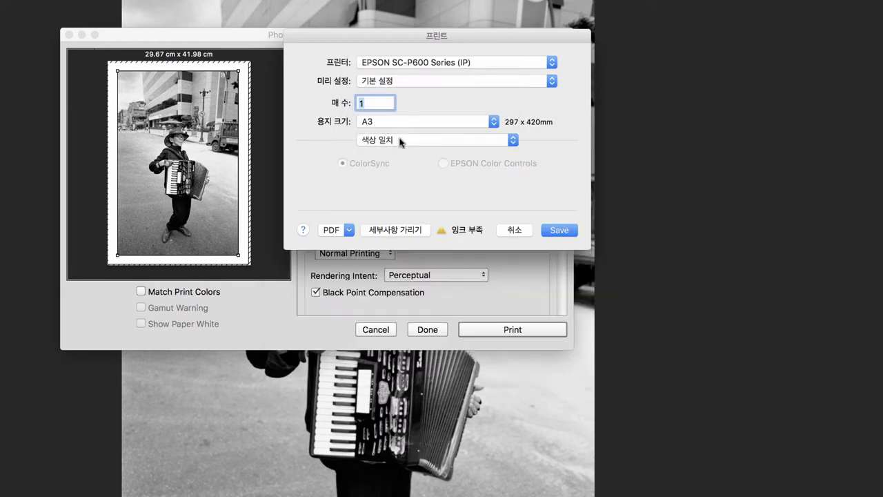
pyautogui.click(559, 229)
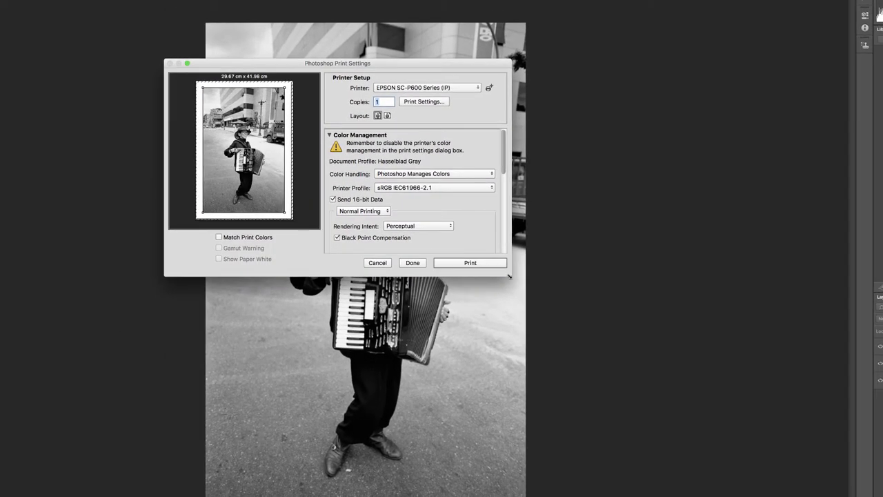
# Enlarge and reposition Print Settings to show the photo centred at 60%, 37.8 × 24.91 cm, 599 PPI.
pyautogui.moveTo(560, 375); pyautogui.dragTo(632, 487)
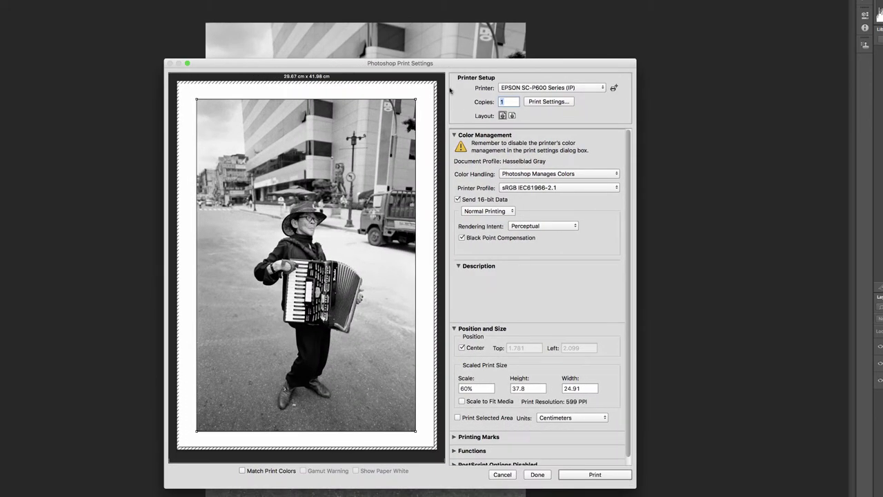
pyautogui.moveTo(437, 67); pyautogui.dragTo(395, 33)
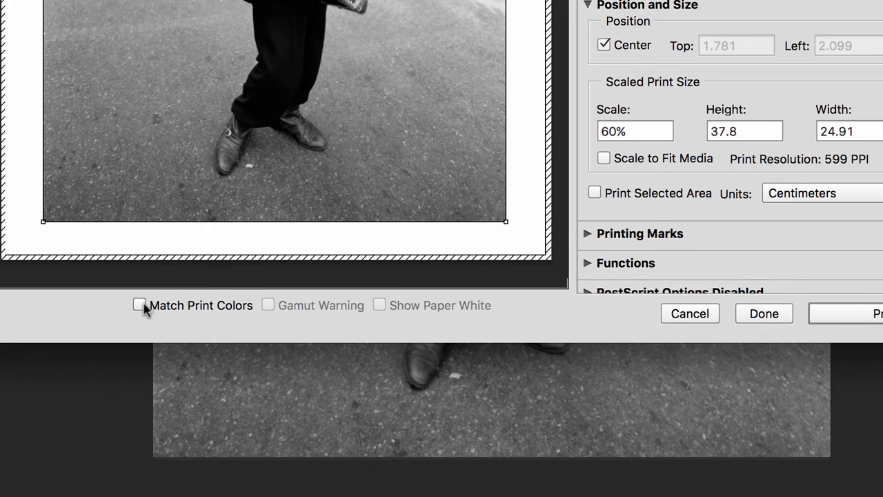
# Turn on Match Print Colors and Gamut Warning in the print preview.
pyautogui.click(143, 304)
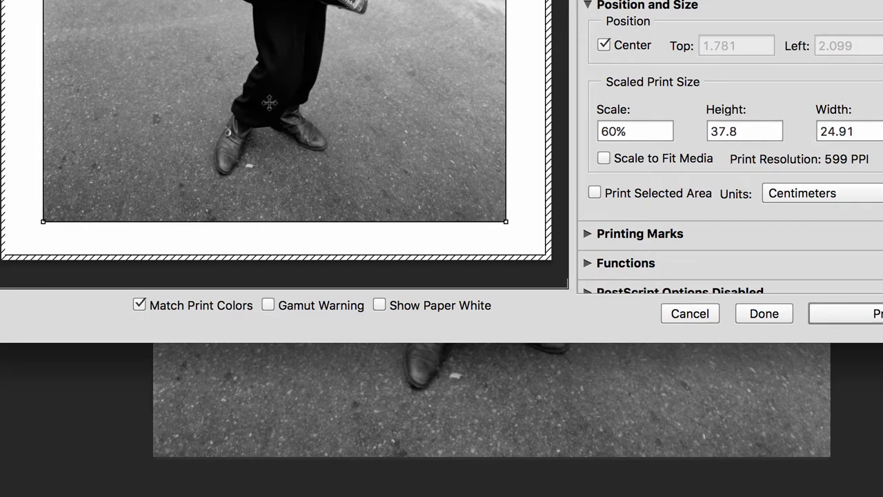
pyautogui.click(268, 306)
# Turn on Show Paper White in the print preview.
pyautogui.click(380, 305)
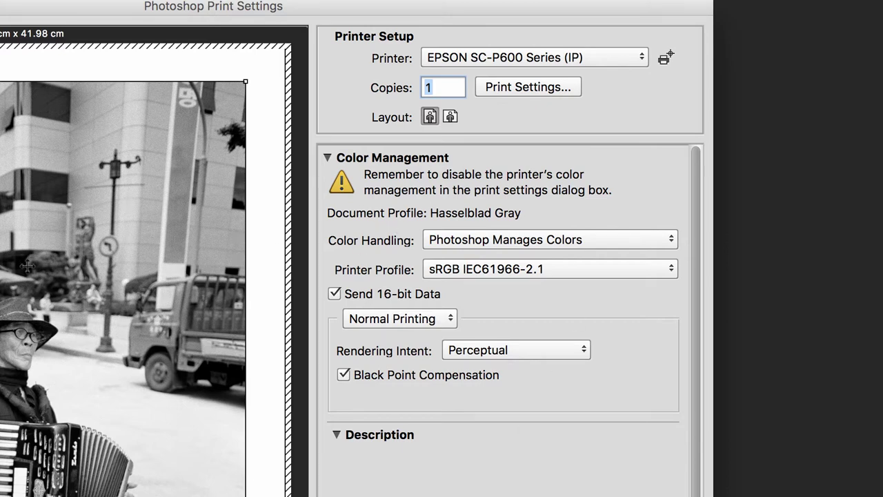
pyautogui.moveTo(549, 239)
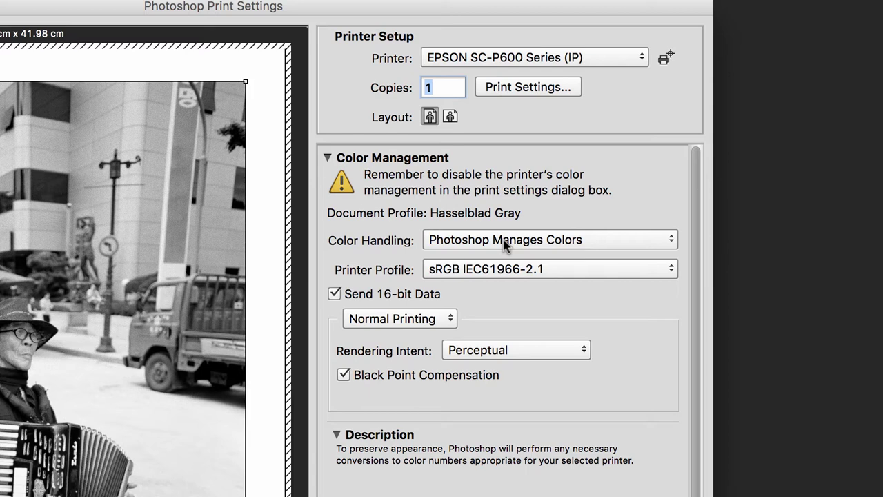
# Keep Photoshop Manages Colors, check ColorSync in the driver's Color Matching panel, save, and open the printer profile list.
pyautogui.click(456, 247)
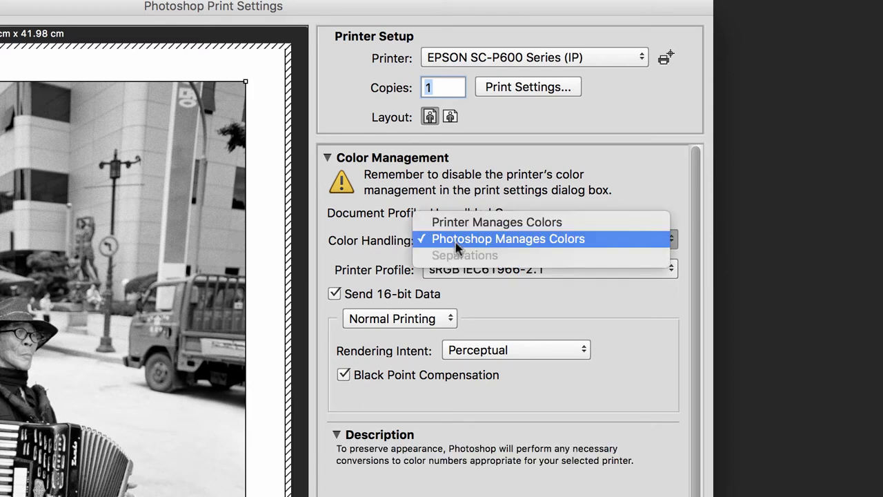
pyautogui.click(565, 243)
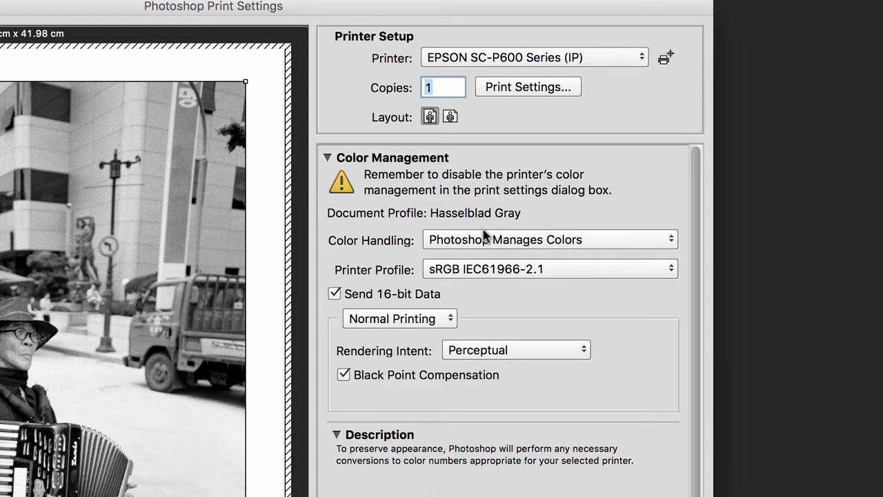
pyautogui.click(529, 91)
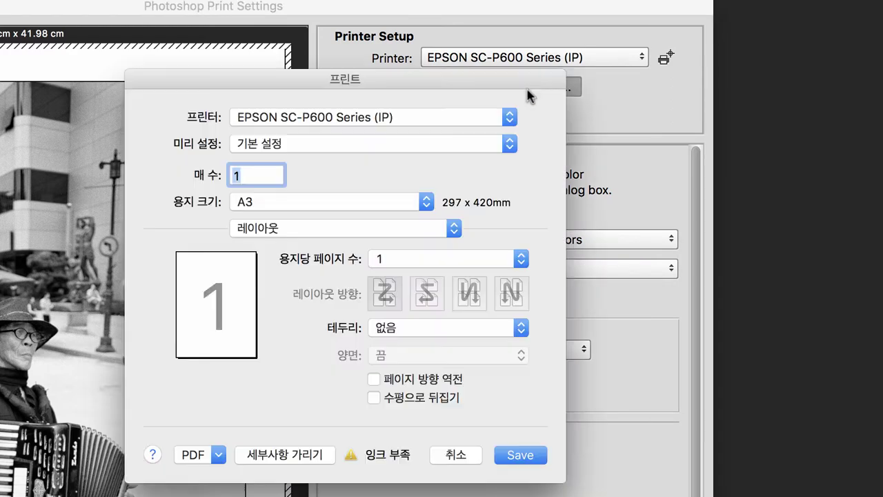
pyautogui.click(336, 227)
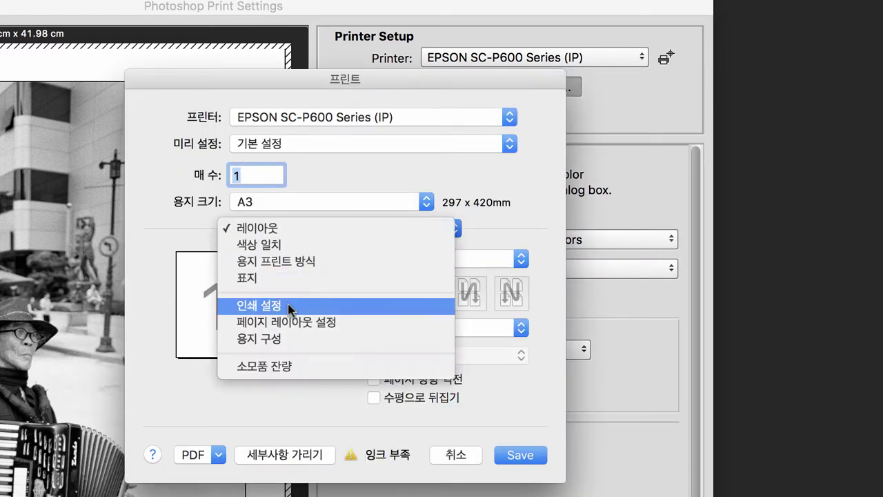
pyautogui.click(266, 244)
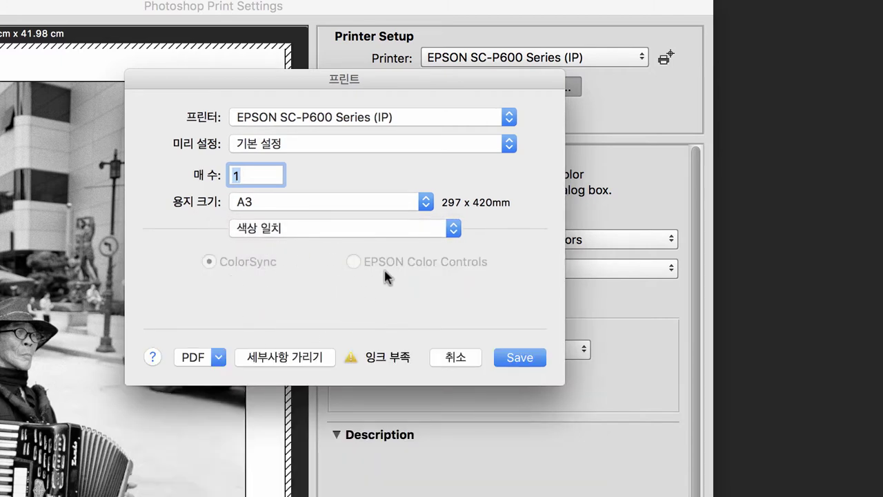
pyautogui.click(521, 358)
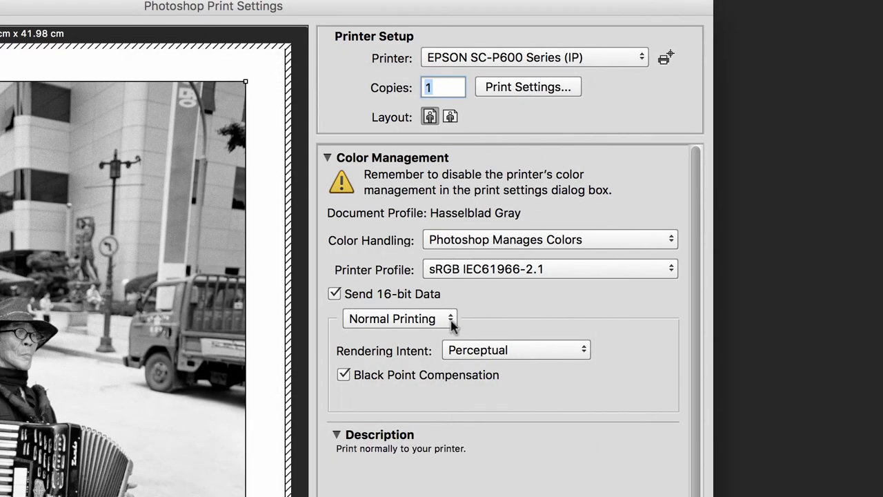
pyautogui.click(480, 274)
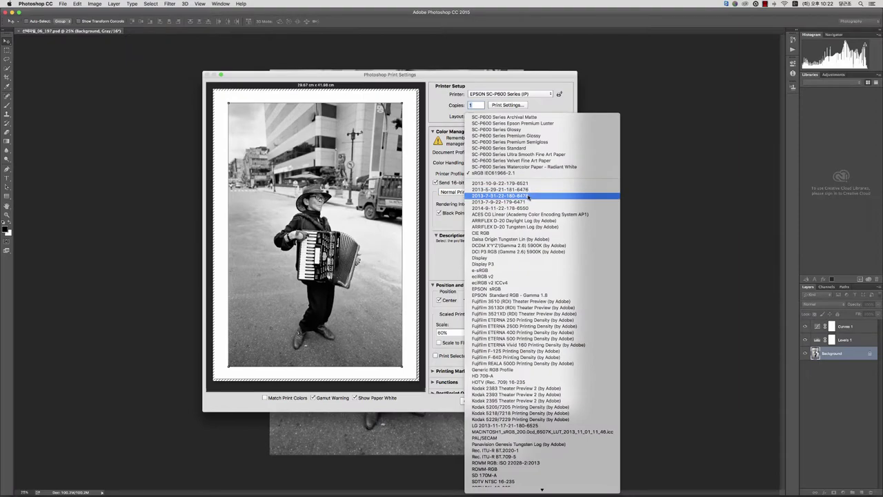
# Scroll through the Printer Profile list, past the many scanner profiles, looking for a paper profile.
pyautogui.scroll(-5, 529, 197)
pyautogui.scroll(-5, 528, 197)
pyautogui.scroll(-5, 528, 197)
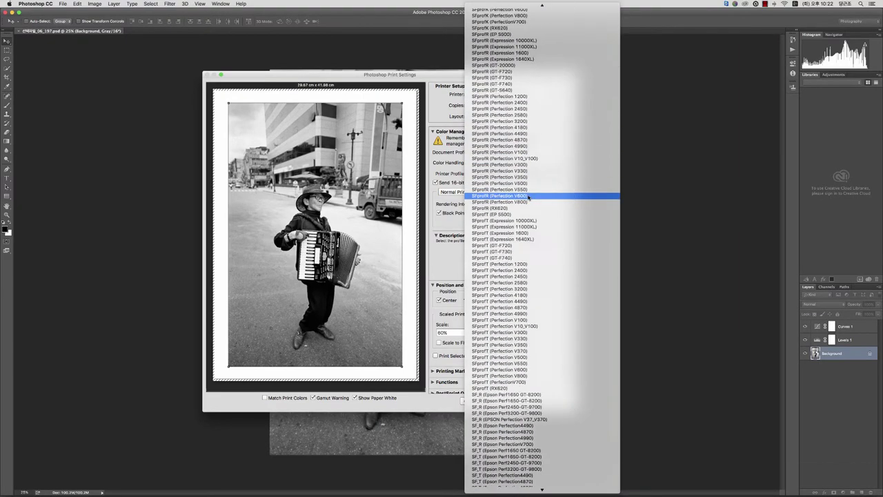
pyautogui.scroll(-5, 528, 196)
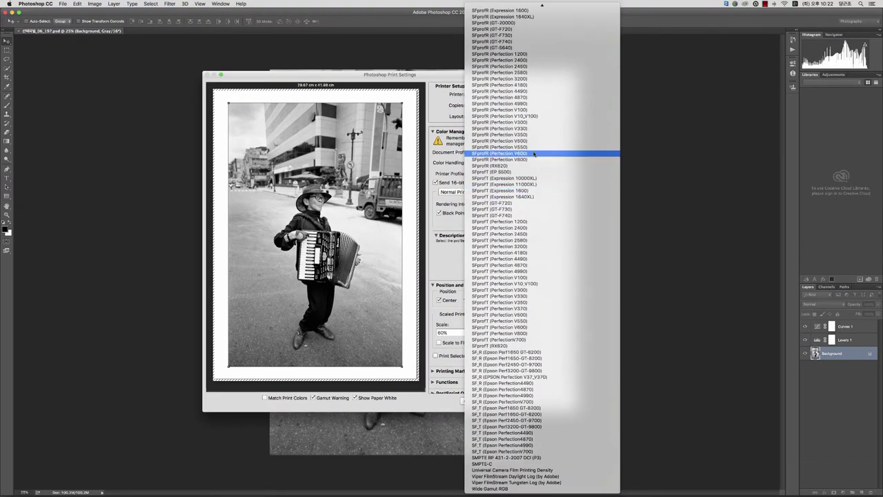
pyautogui.scroll(3, 533, 154)
pyautogui.scroll(5, 534, 153)
pyautogui.scroll(5, 534, 154)
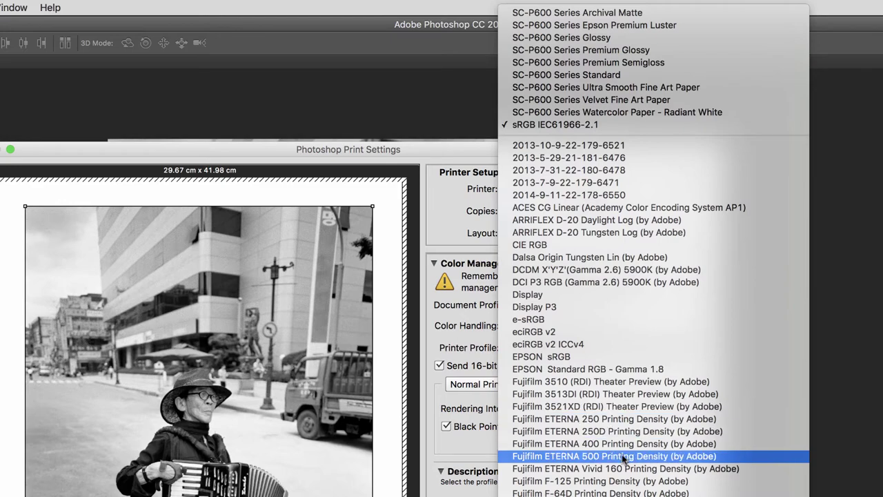
pyautogui.scroll(-5, 641, 441)
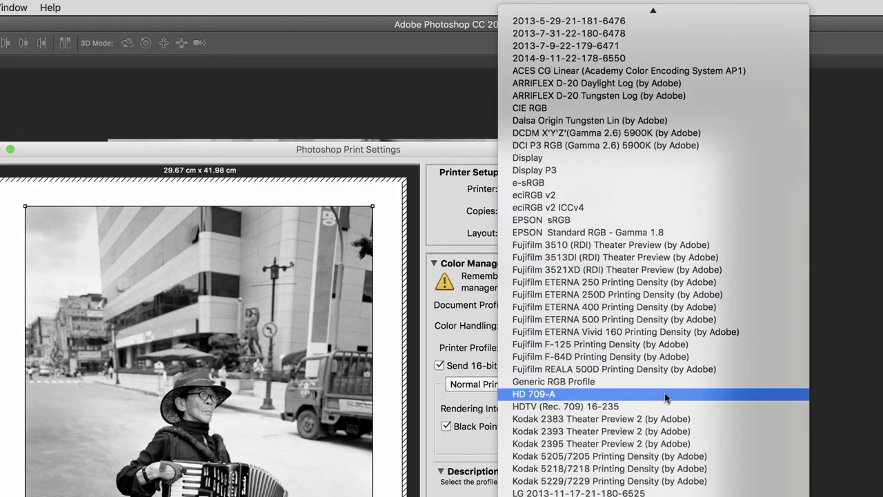
pyautogui.scroll(-4, 636, 492)
pyautogui.scroll(-2, 636, 492)
pyautogui.scroll(-1, 636, 492)
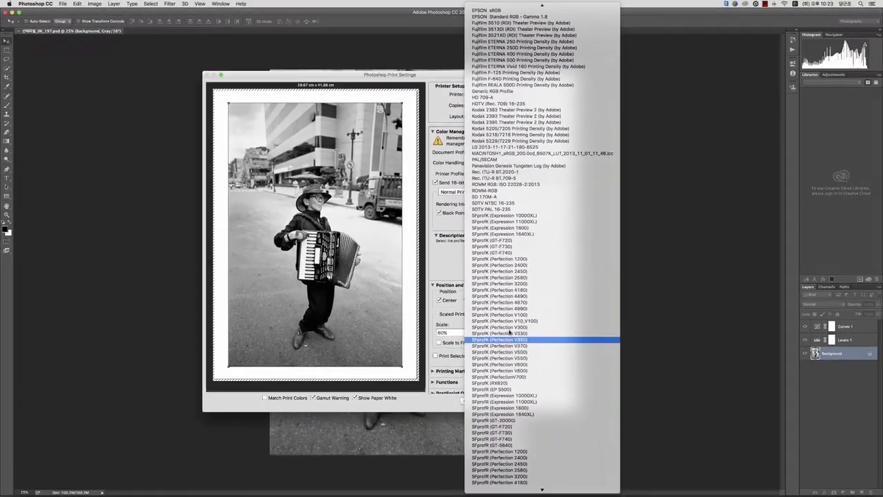
pyautogui.scroll(-5, 517, 333)
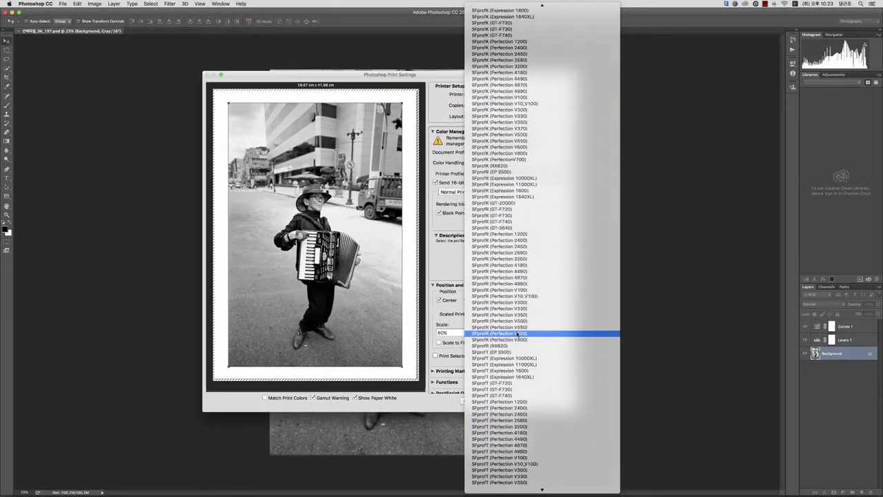
pyautogui.scroll(-4, 517, 334)
pyautogui.scroll(-3, 518, 334)
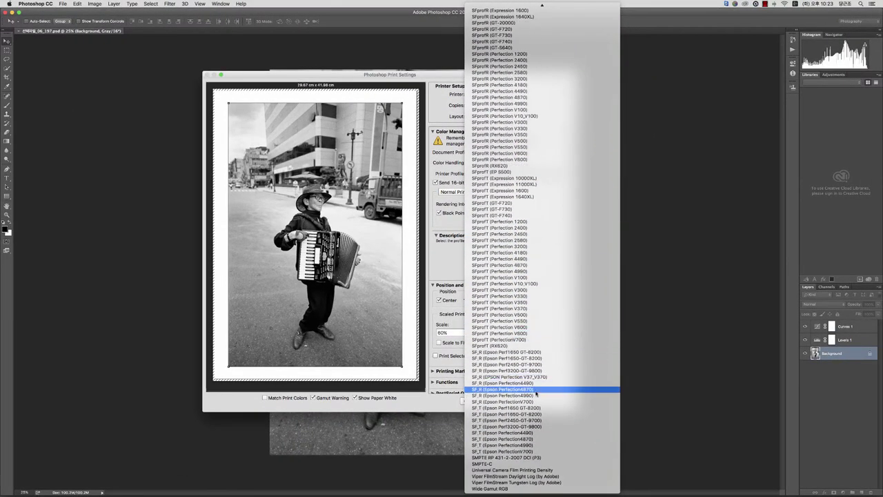
pyautogui.scroll(4, 536, 393)
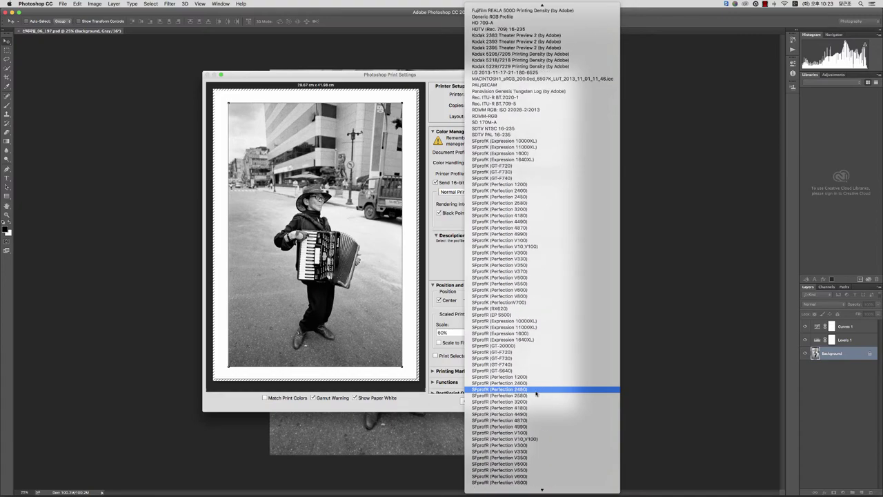
pyautogui.scroll(5, 535, 394)
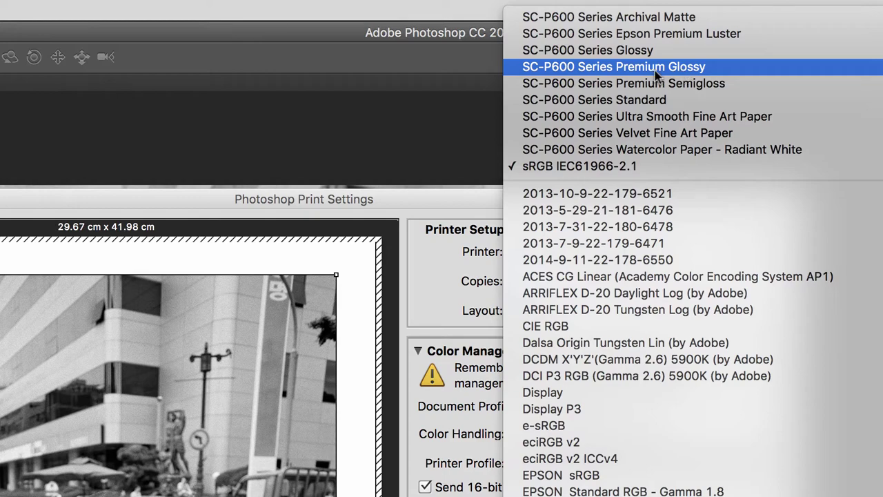
# Choose SC-P600 Series Premium Glossy as the printer profile, then reopen the profile list.
pyautogui.click(663, 68)
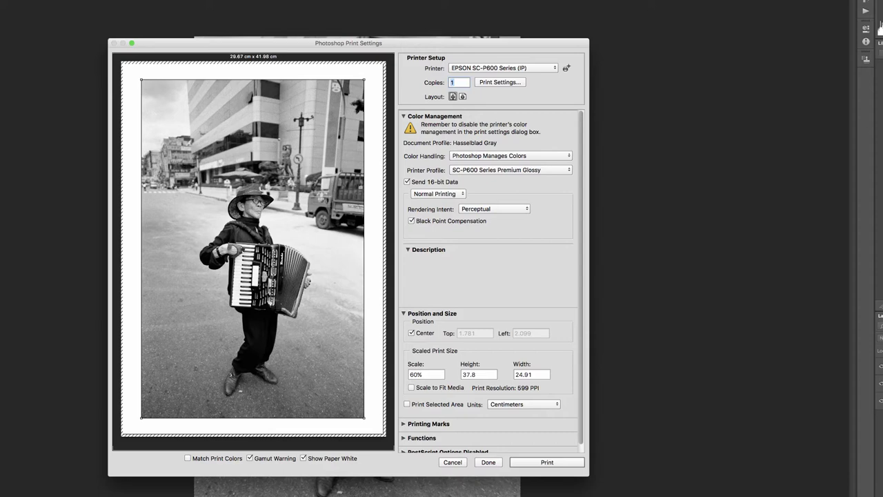
pyautogui.click(531, 172)
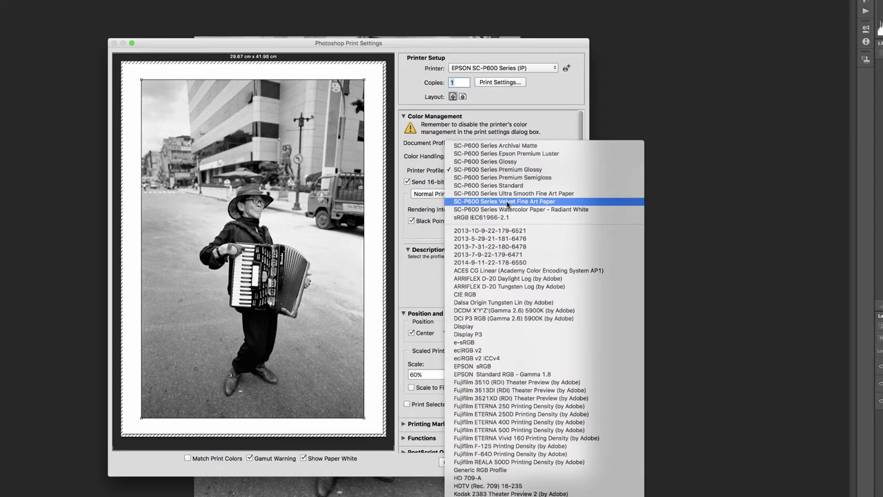
# Keep SC-P600 Series Premium Glossy selected and close the Printer Profile list.
pyautogui.click(514, 170)
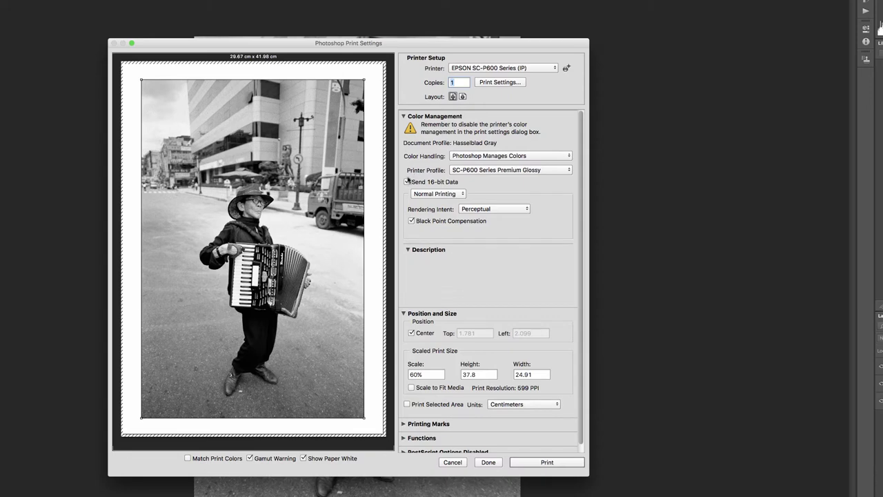
# Switch the print mode from Normal Printing to Hard Proofing with the Working CMYK proof setup.
pyautogui.click(432, 193)
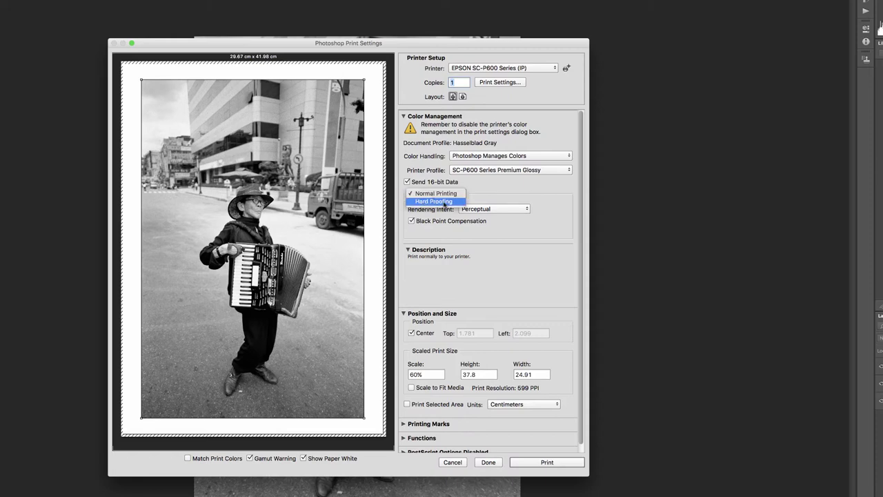
pyautogui.click(445, 195)
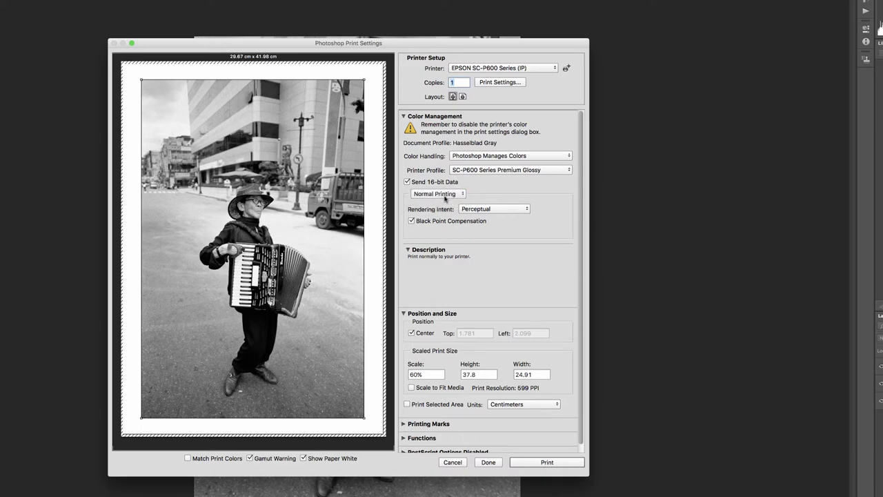
pyautogui.click(445, 196)
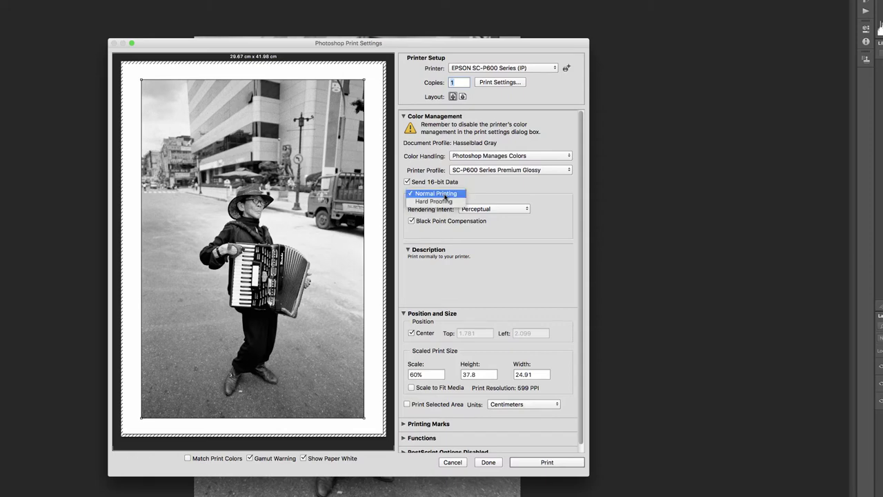
pyautogui.click(440, 204)
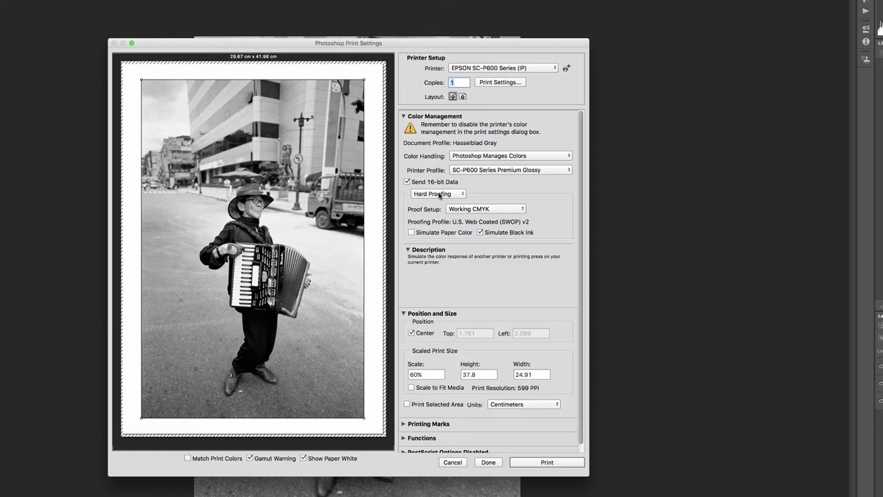
# Switch the print mode from Hard Proofing back to Normal Printing.
pyautogui.click(440, 195)
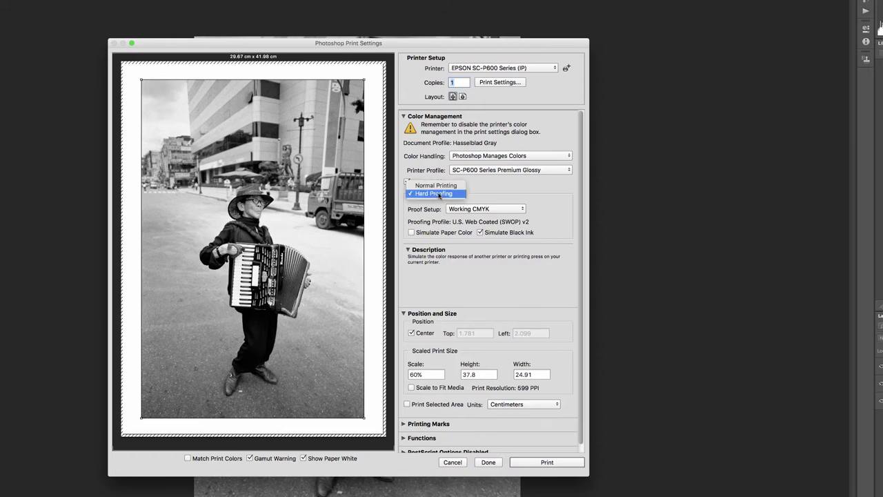
pyautogui.click(435, 194)
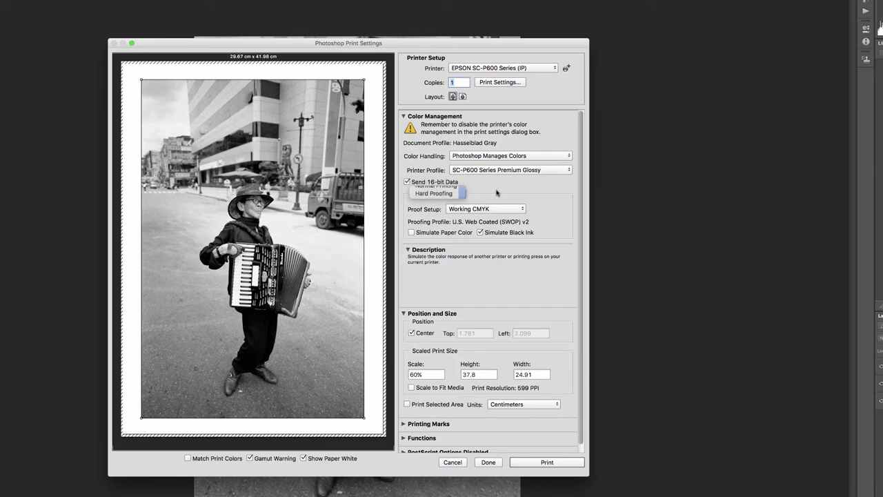
pyautogui.click(435, 196)
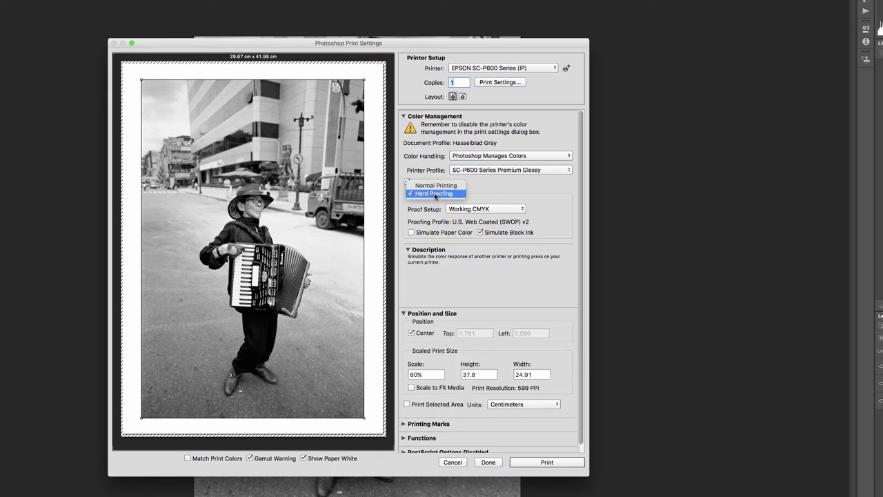
pyautogui.click(435, 185)
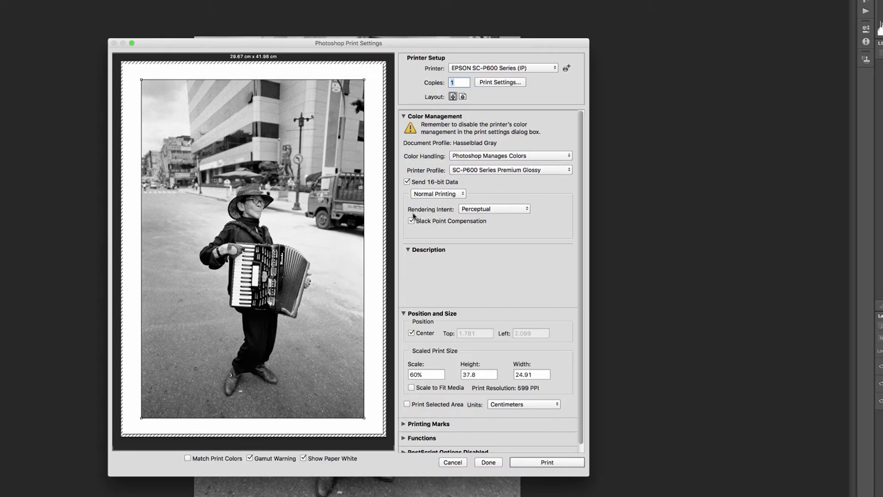
pyautogui.moveTo(494, 209)
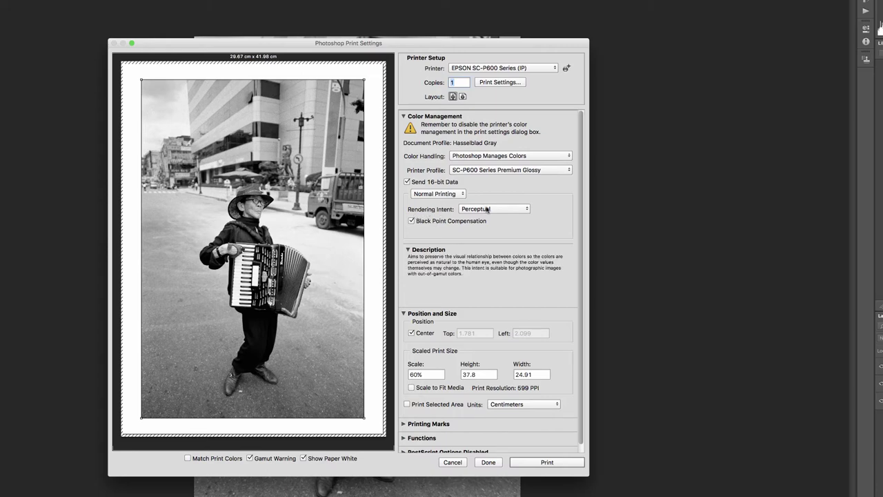
# Show the Rendering Intent choices for the SC-P600 Series Premium Glossy profile.
pyautogui.click(487, 208)
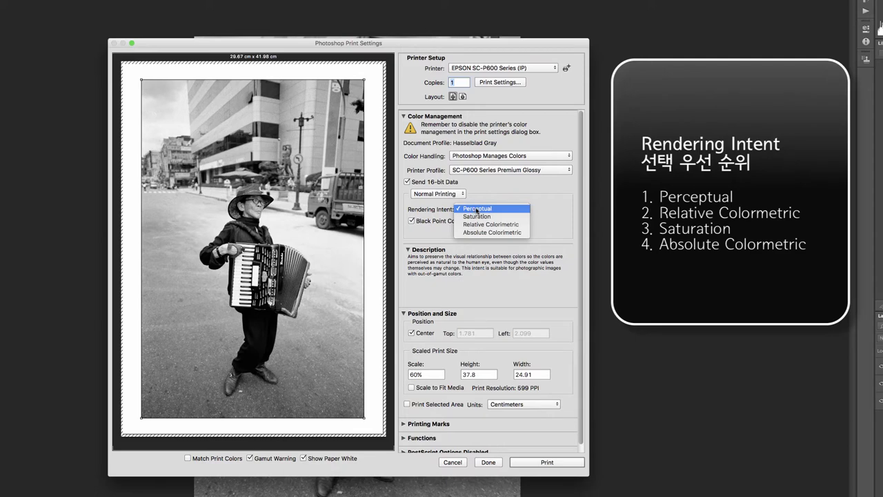
# Compare Relative Colorimetric, Saturation and Absolute Colorimetric intents, then return to Perceptual.
pyautogui.click(498, 225)
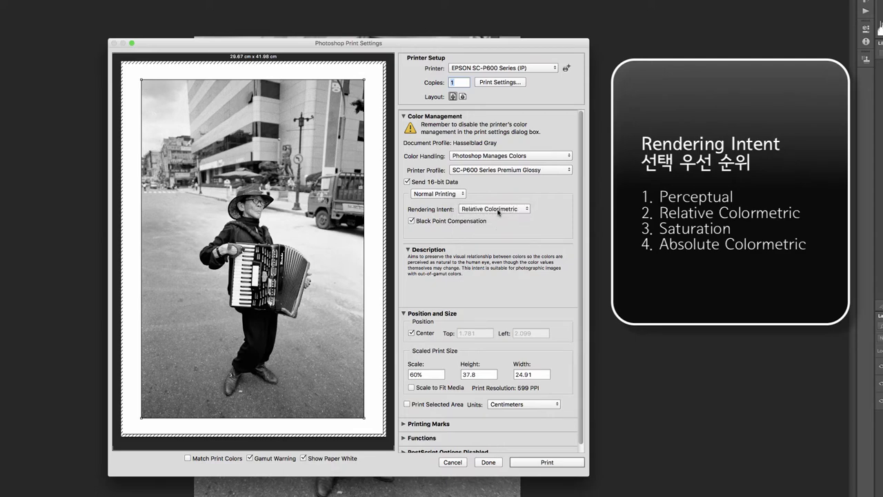
pyautogui.click(498, 209)
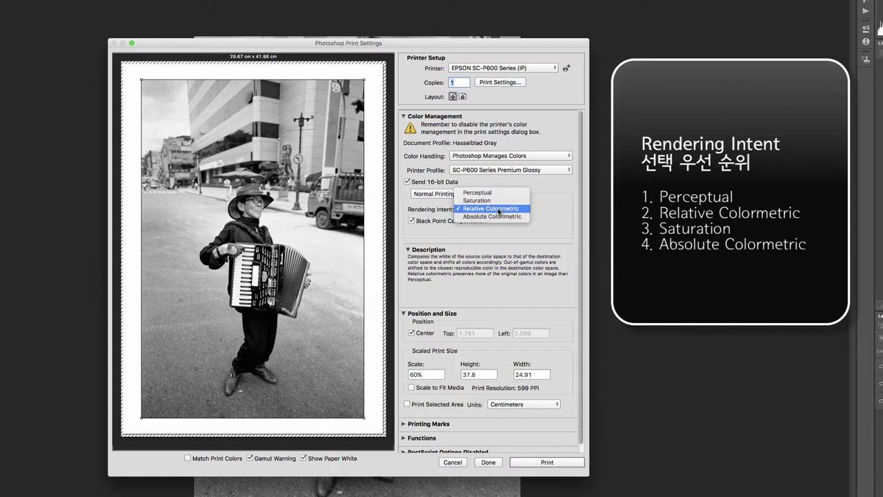
pyautogui.click(498, 201)
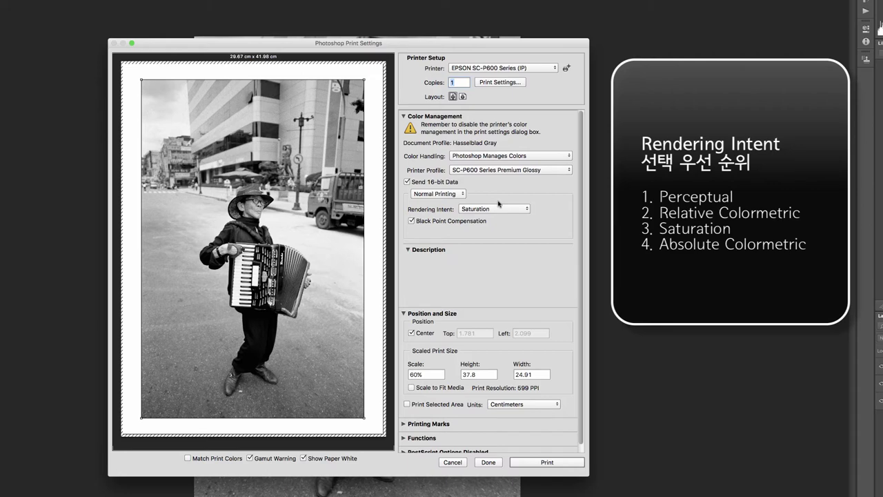
pyautogui.moveTo(494, 208)
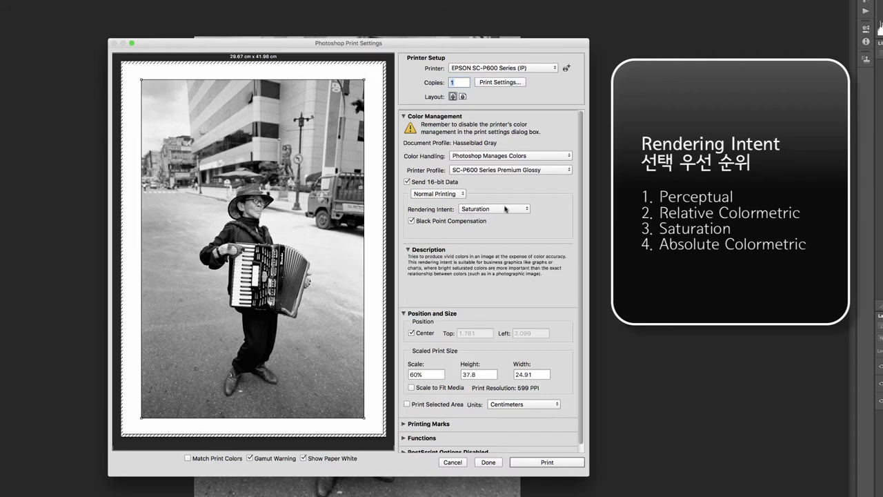
pyautogui.click(505, 209)
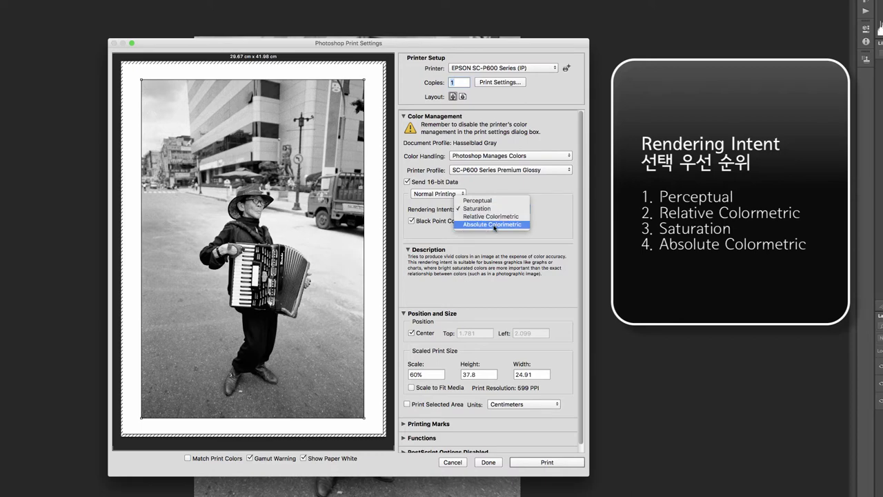
pyautogui.click(494, 225)
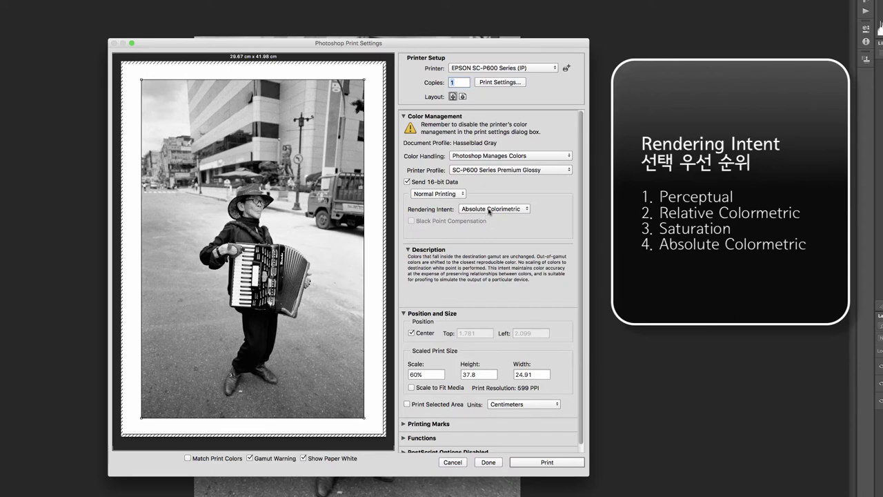
pyautogui.click(489, 212)
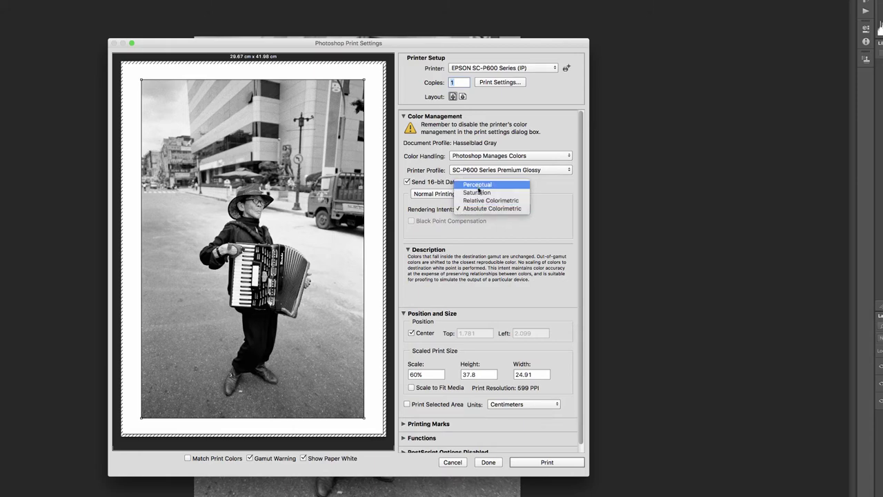
pyautogui.click(478, 187)
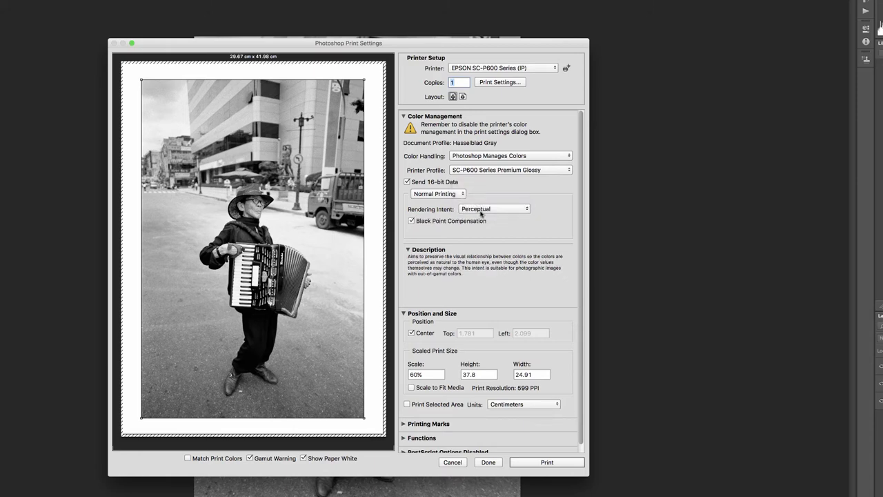
# Preview Relative Colorimetric once more, then settle on Perceptual with Black Point Compensation.
pyautogui.click(481, 210)
pyautogui.click(480, 226)
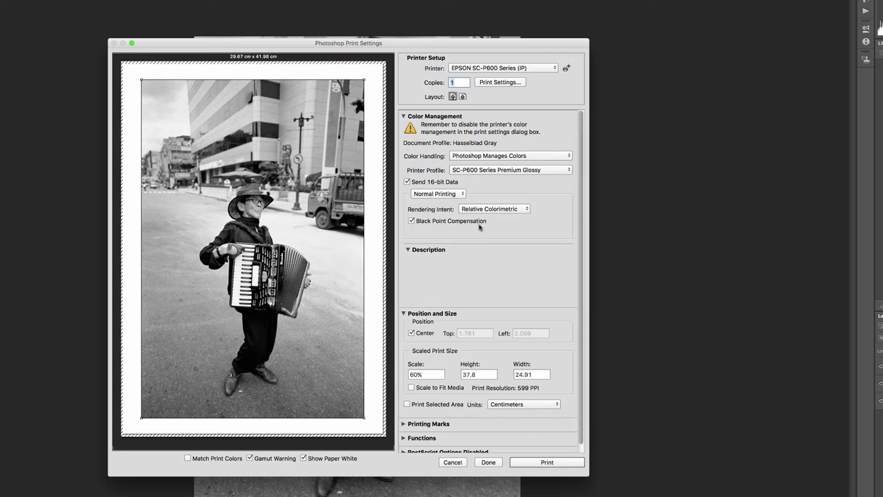
pyautogui.click(483, 209)
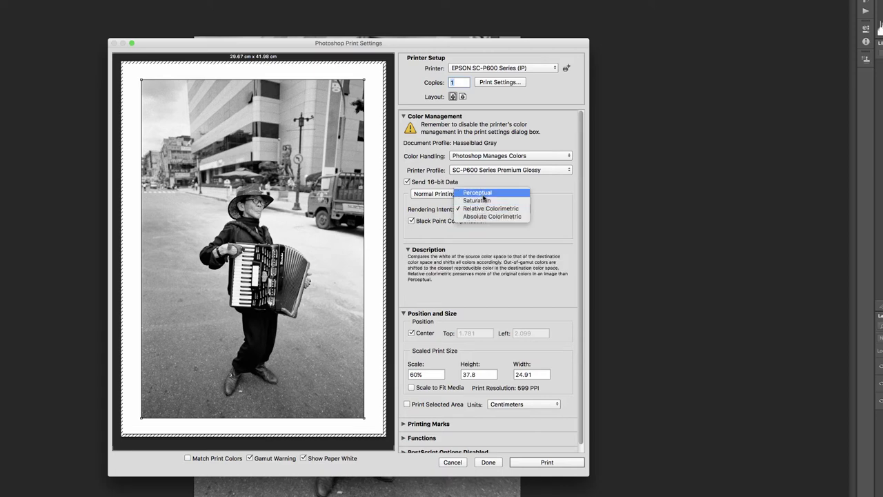
pyautogui.click(483, 193)
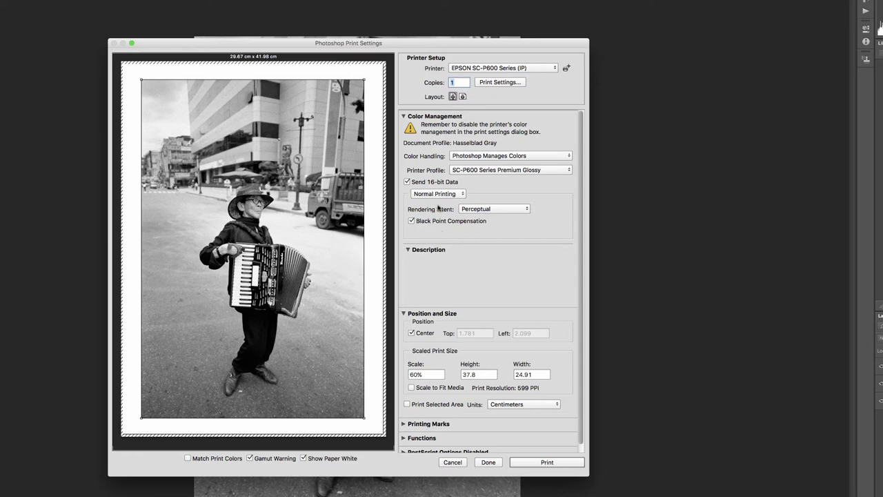
pyautogui.scroll(-1, 494, 246)
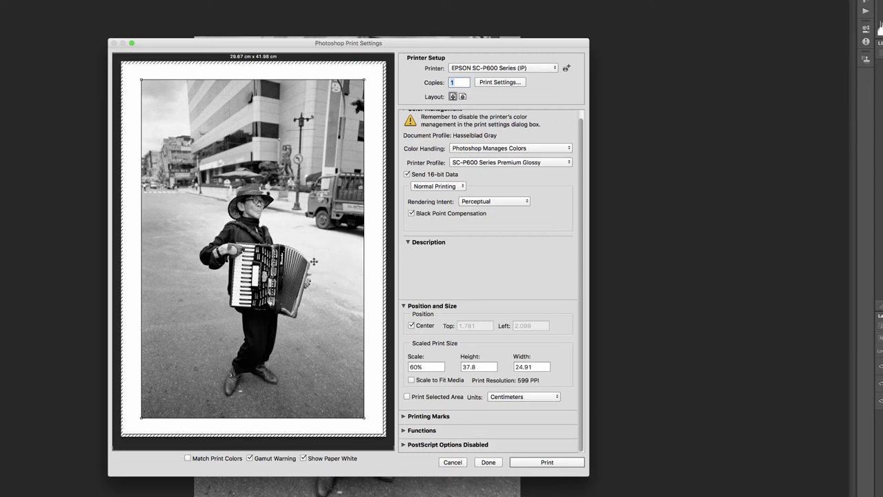
pyautogui.click(411, 325)
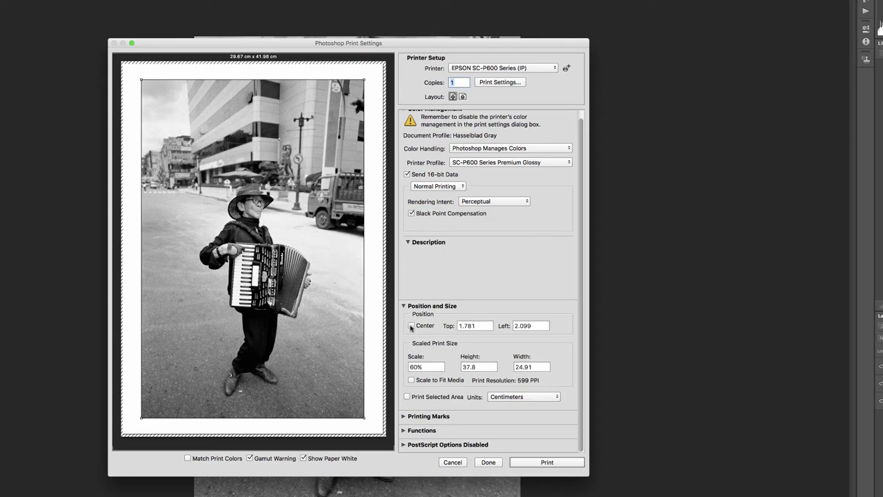
pyautogui.doubleClick(478, 326)
pyautogui.write('0')
pyautogui.click(529, 326)
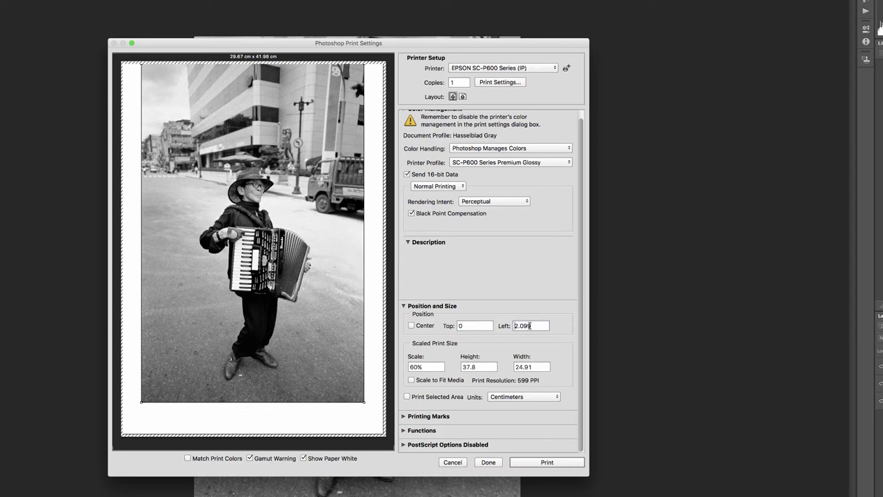
pyautogui.write('0')
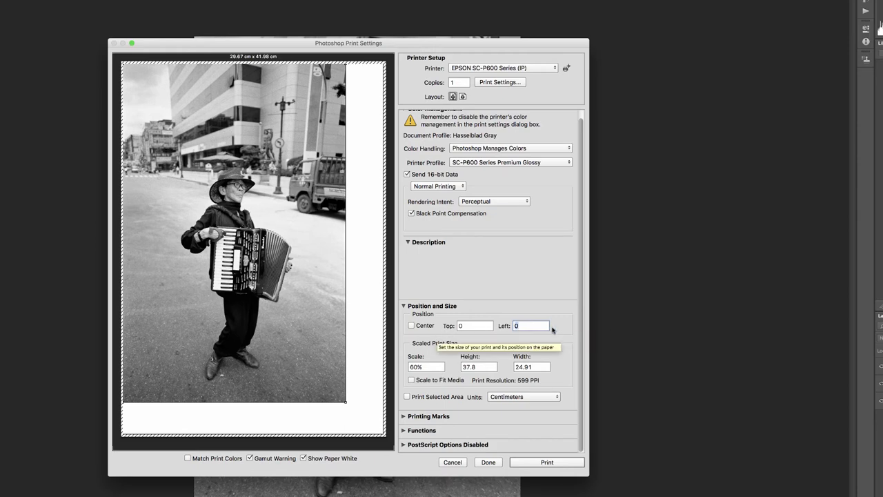
pyautogui.click(412, 326)
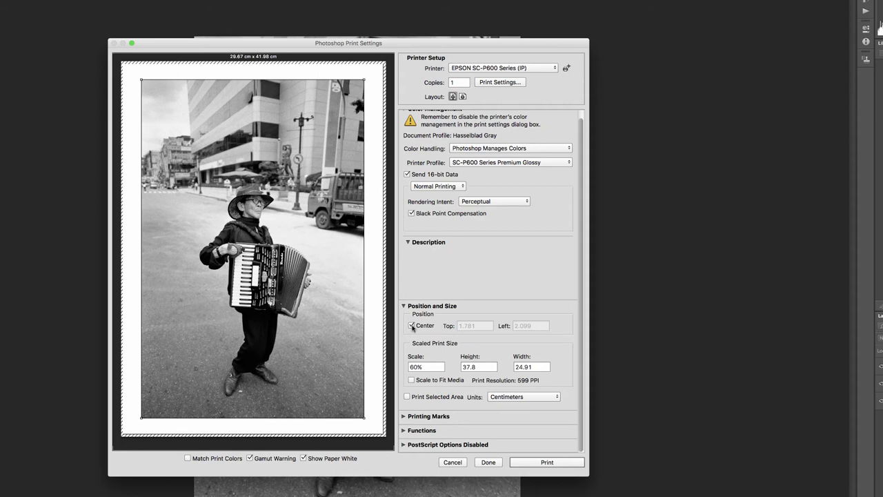
pyautogui.click(411, 326)
pyautogui.doubleClick(482, 327)
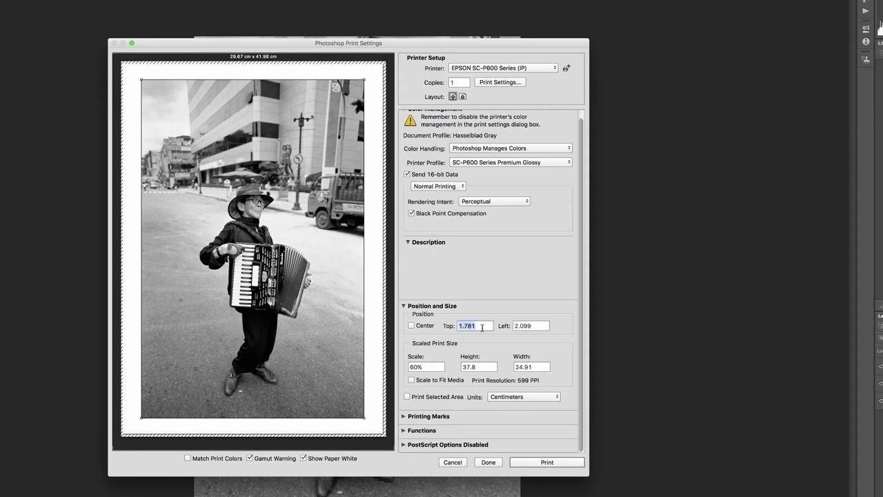
pyautogui.write('1')
pyautogui.doubleClick(522, 325)
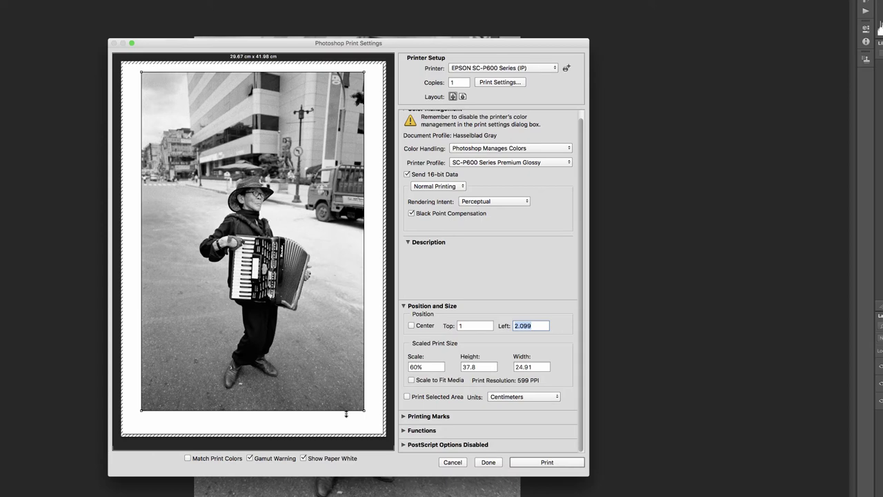
pyautogui.click(412, 326)
pyautogui.click(412, 326)
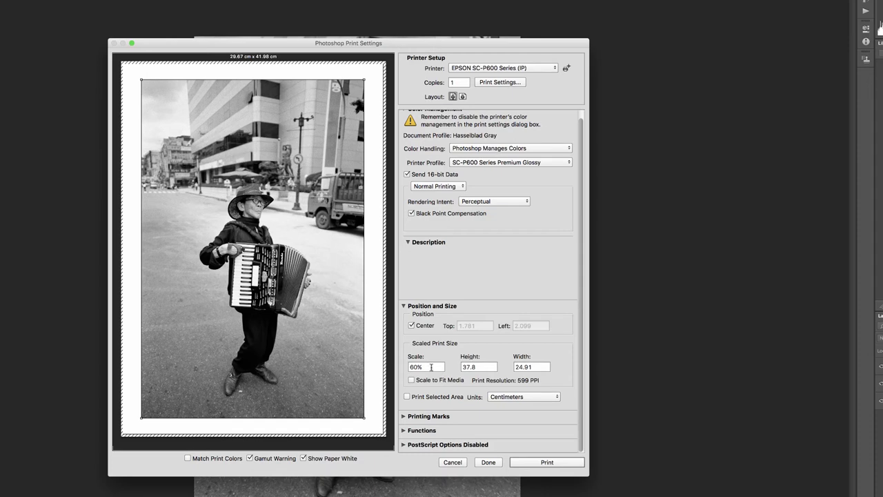
# Try scale values 40 and 30, then set Scale to 100% (63.01 × 41.52 cm).
pyautogui.moveTo(431, 366); pyautogui.dragTo(410, 367)
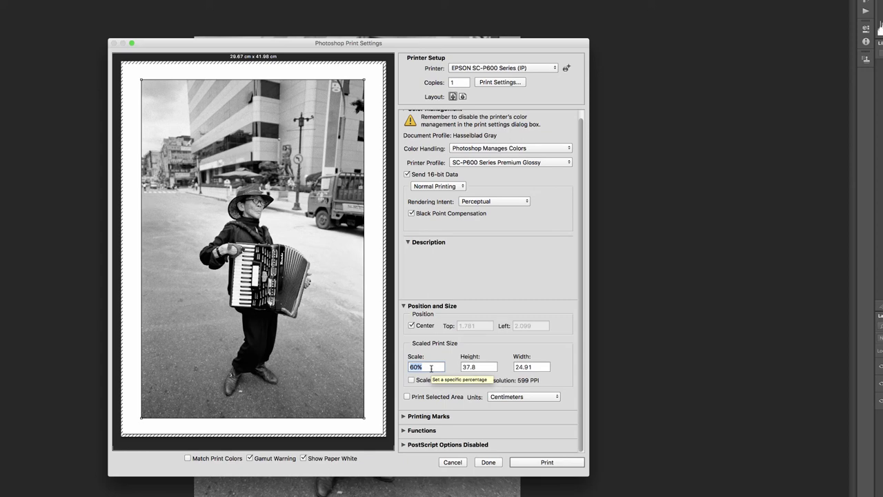
pyautogui.write('40')
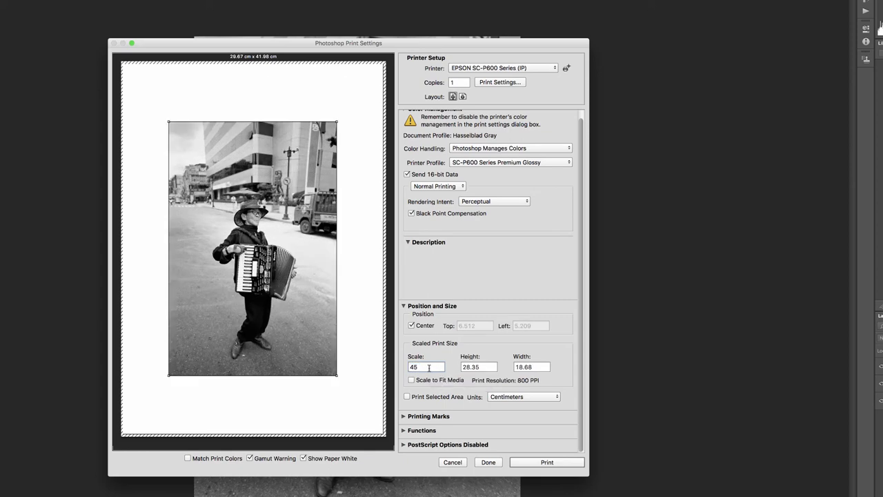
pyautogui.press('BackSpace')
pyautogui.press('BackSpace')
pyautogui.write('30')
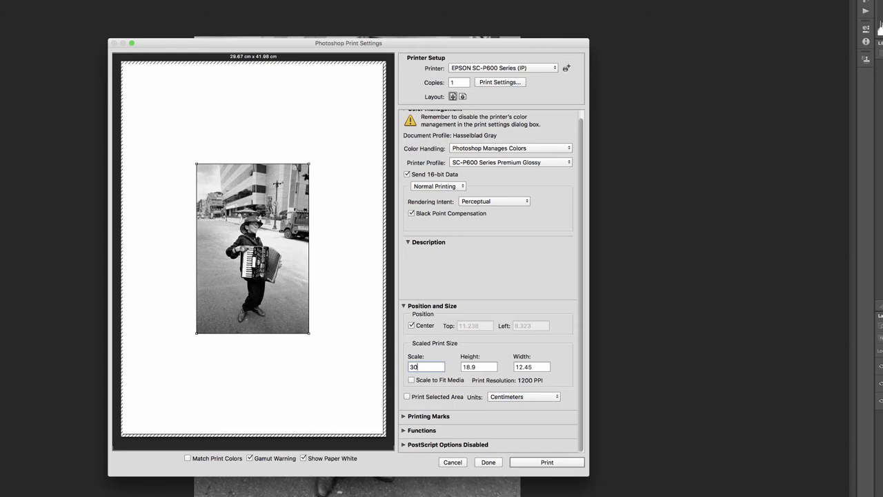
pyautogui.press('BackSpace')
pyautogui.press('BackSpace')
pyautogui.write('100')
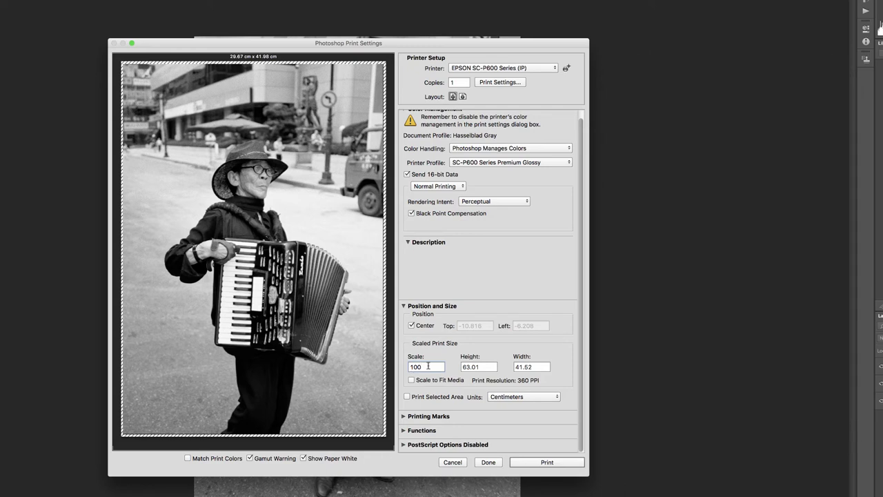
pyautogui.doubleClick(428, 366)
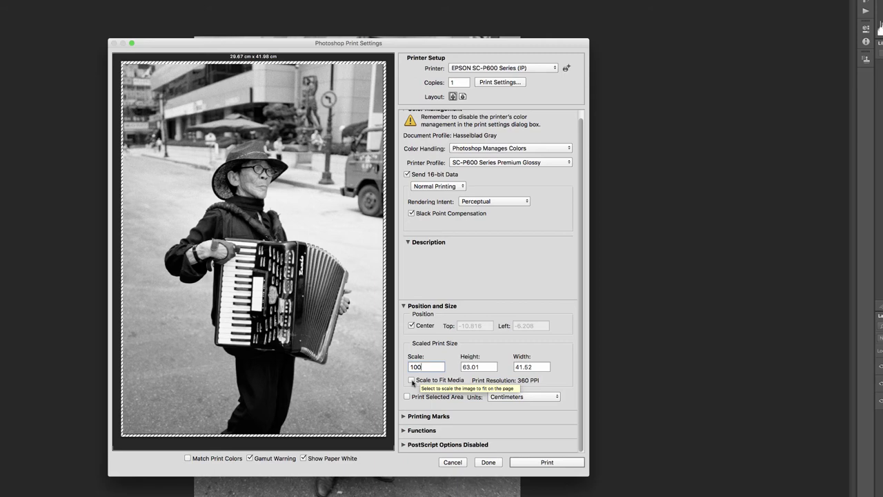
# Leave Scale to Fit Media off and set Scale to 55% after trying 60%.
pyautogui.click(411, 380)
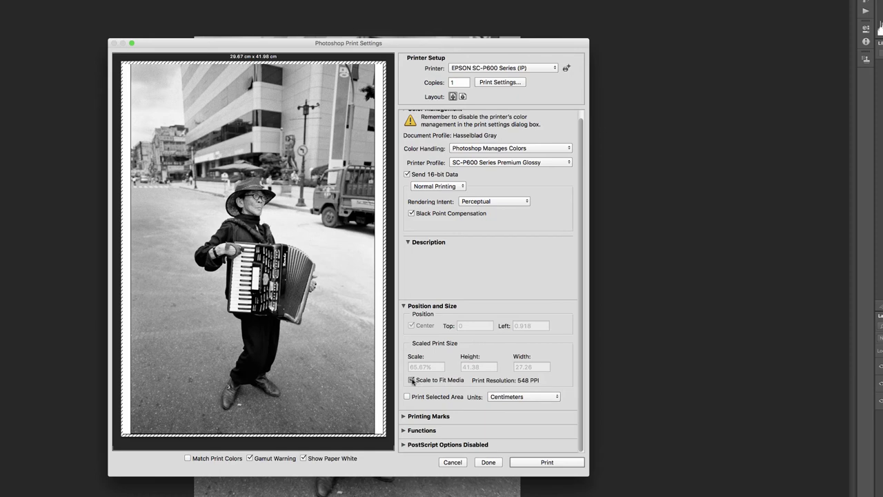
pyautogui.click(411, 379)
pyautogui.doubleClick(434, 366)
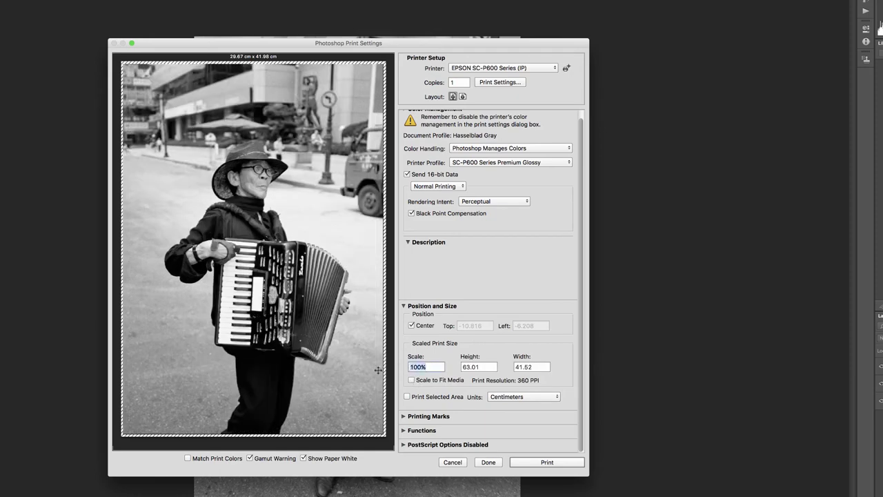
pyautogui.write('60')
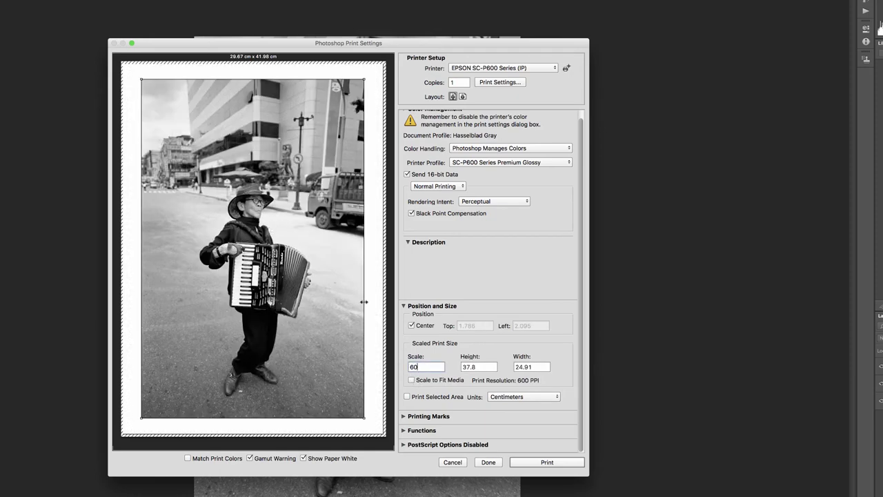
pyautogui.moveTo(424, 367); pyautogui.dragTo(403, 367)
pyautogui.write('55')
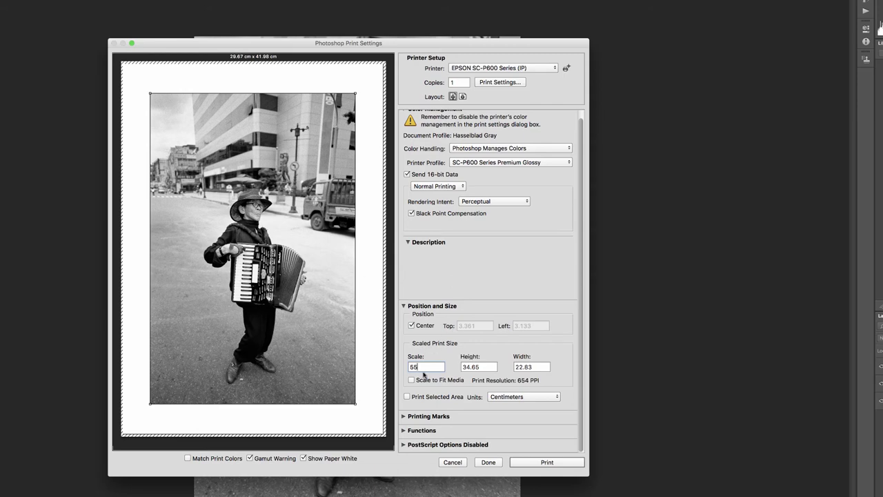
# Uncheck Center and set the Top position offset to 2.5 cm.
pyautogui.click(411, 325)
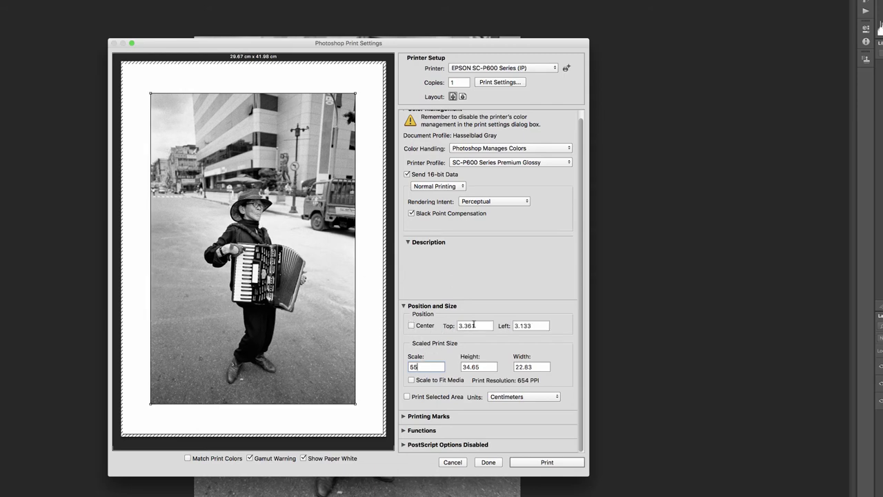
pyautogui.doubleClick(473, 324)
pyautogui.write('2')
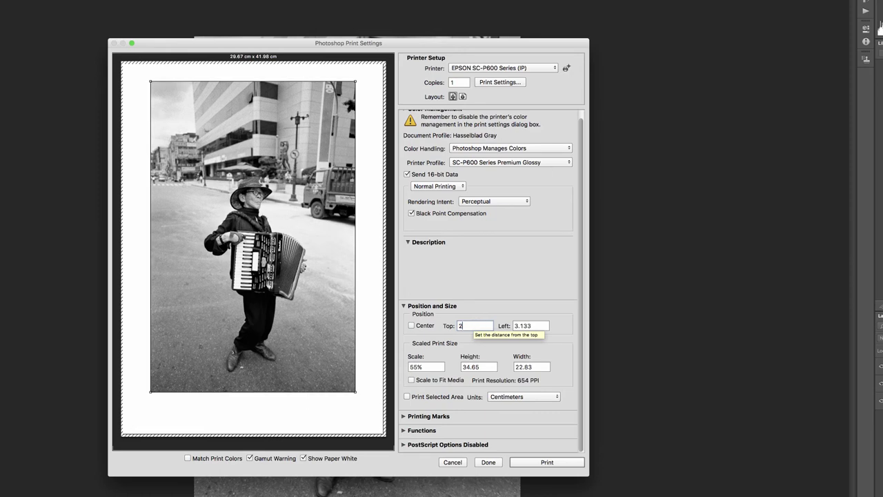
pyautogui.write('.5')
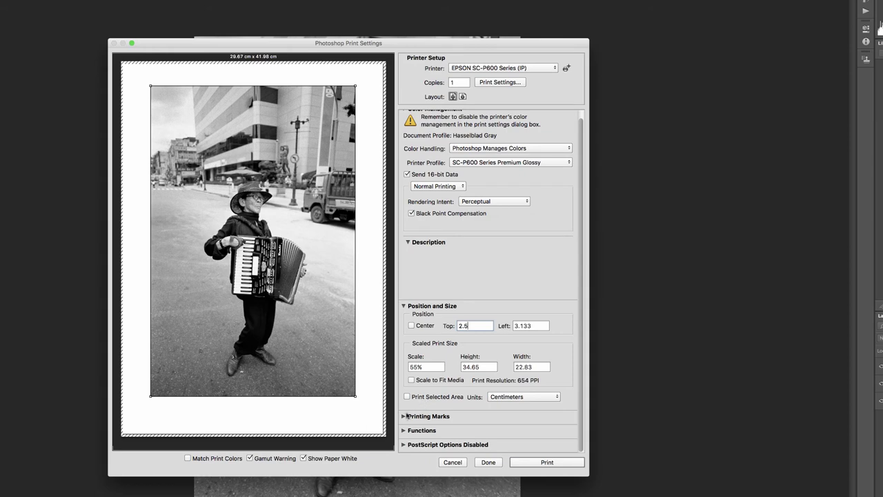
# Try crop, registration, description and label marks, leave all off, and expand Functions.
pyautogui.click(404, 416)
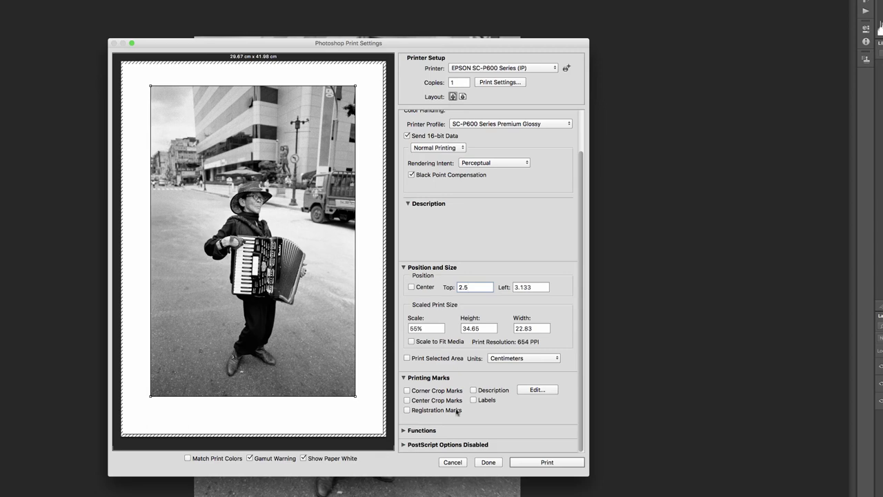
pyautogui.click(414, 392)
pyautogui.click(407, 400)
pyautogui.click(407, 409)
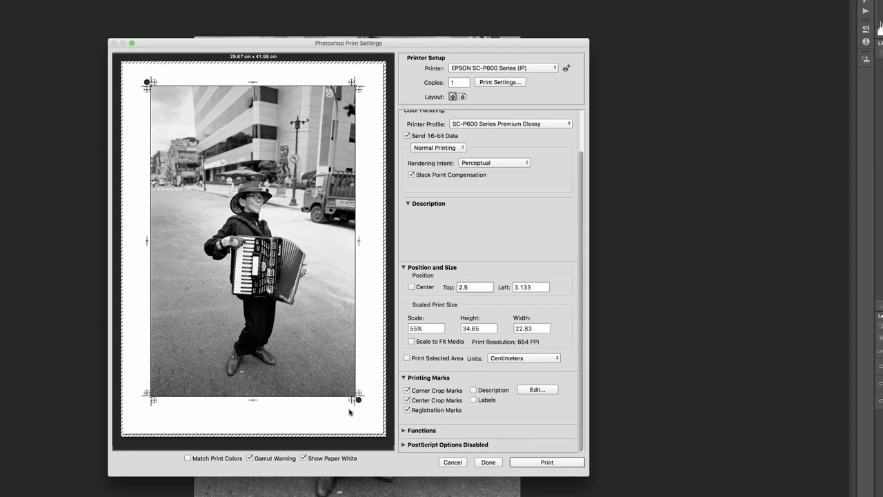
pyautogui.click(473, 390)
pyautogui.click(473, 400)
pyautogui.click(473, 400)
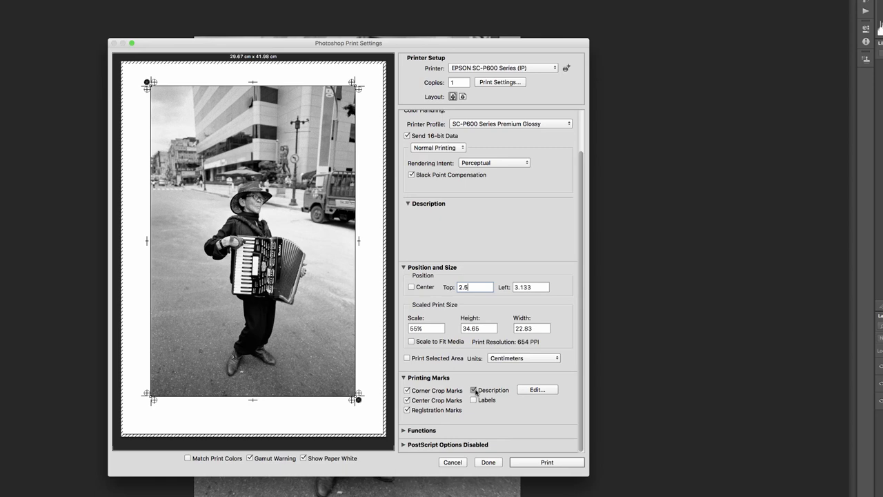
pyautogui.click(407, 391)
pyautogui.click(406, 410)
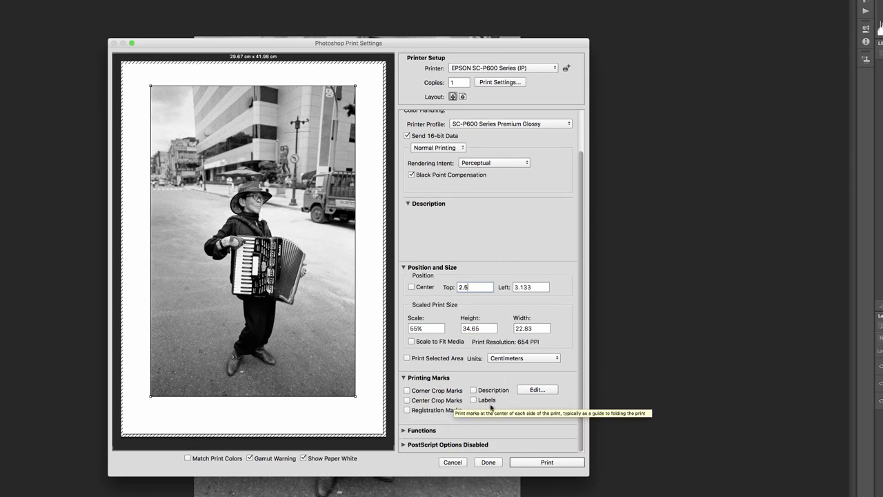
pyautogui.click(404, 430)
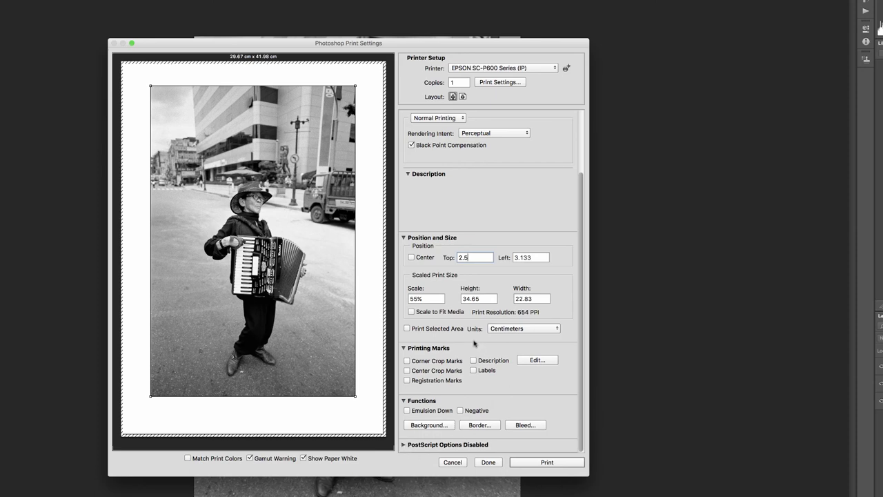
# Collapse Functions and Printing Marks and scroll back up to Color Management.
pyautogui.click(403, 401)
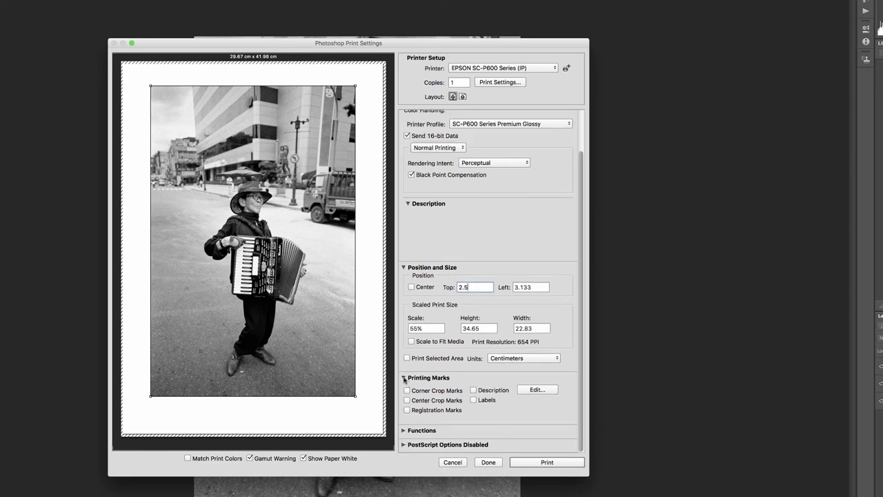
pyautogui.click(403, 378)
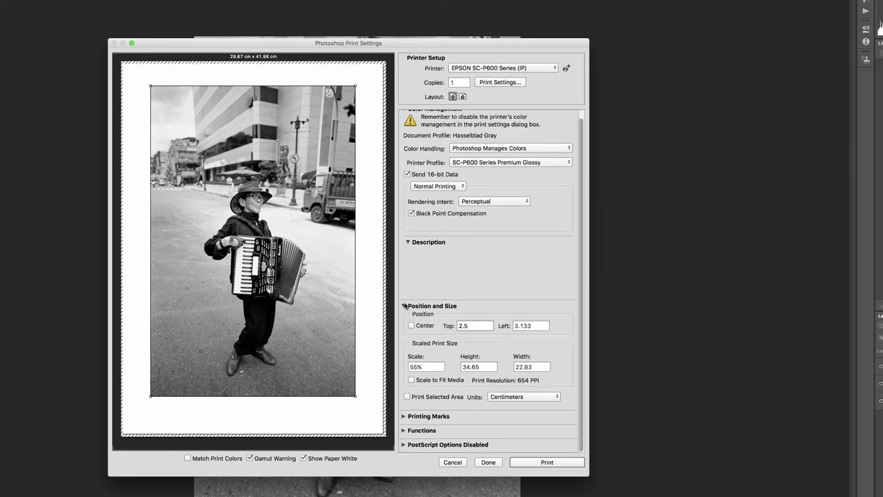
pyautogui.moveTo(510, 147)
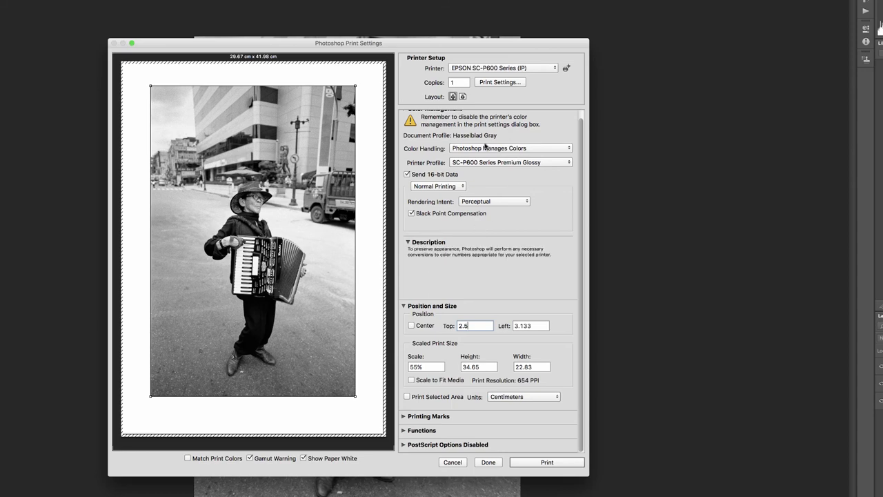
pyautogui.scroll(1, 485, 146)
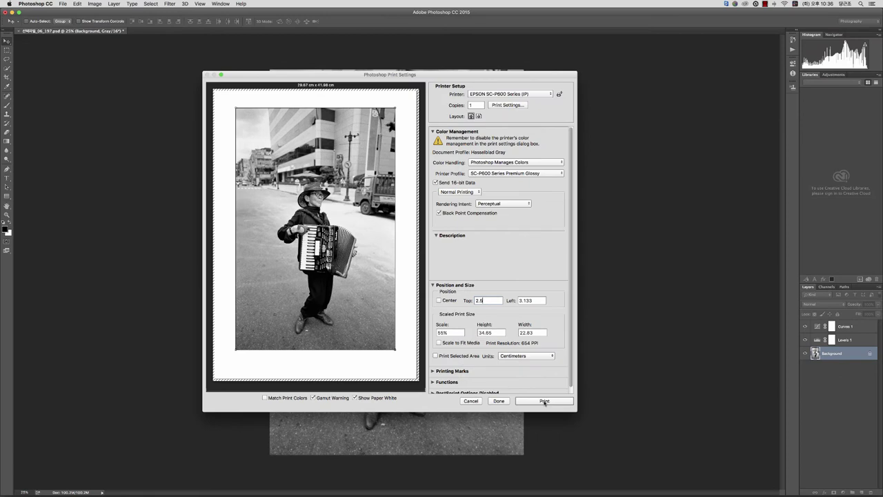
# Print the accordion player photo with the current Print Settings.
pyautogui.click(544, 401)
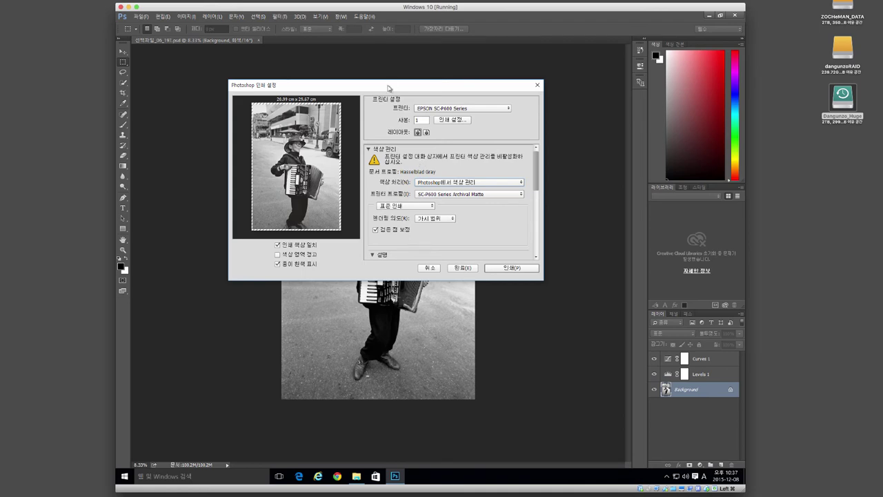
# Move the Print Settings dialog and resize it larger for a bigger preview.
pyautogui.moveTo(388, 87); pyautogui.dragTo(339, 97)
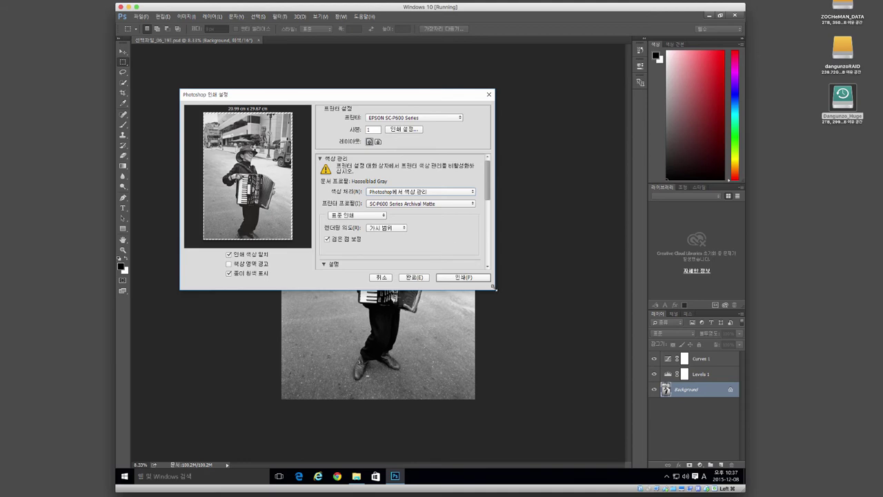
pyautogui.moveTo(495, 289)
pyautogui.mouseDown()
pyautogui.moveTo(624, 453)
pyautogui.moveTo(609, 440)
pyautogui.mouseUp()
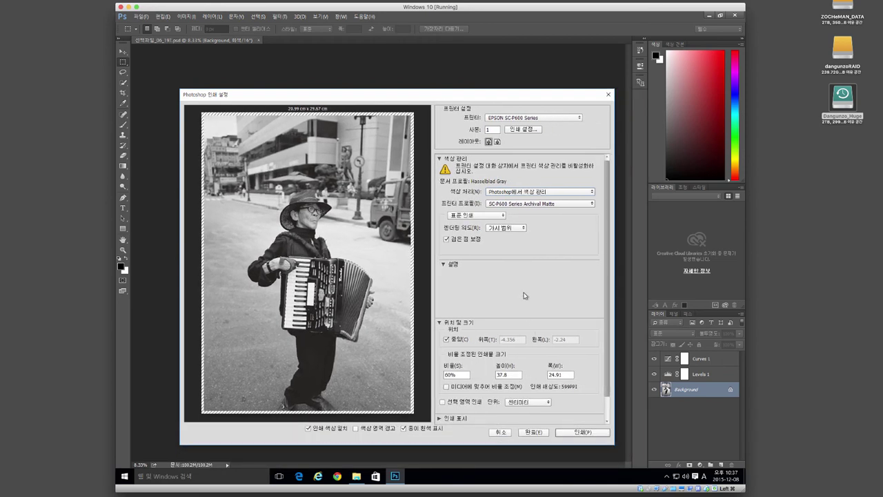
pyautogui.scroll(-1, 523, 295)
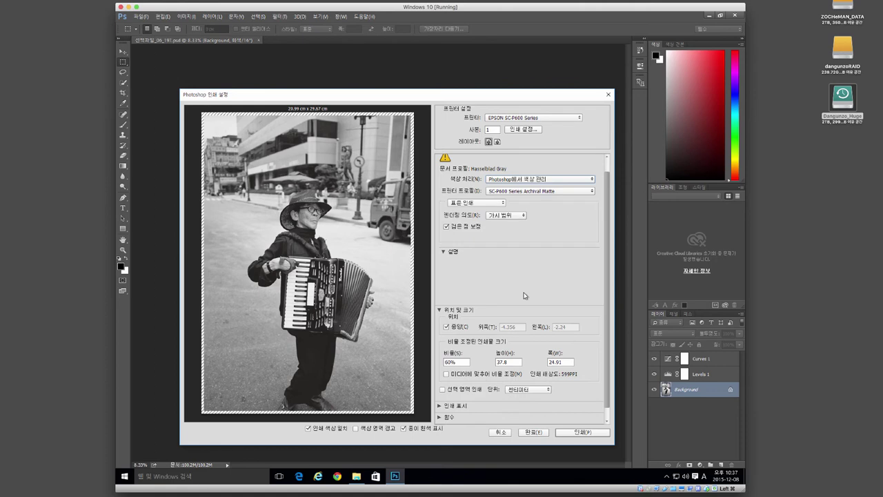
pyautogui.scroll(1, 524, 296)
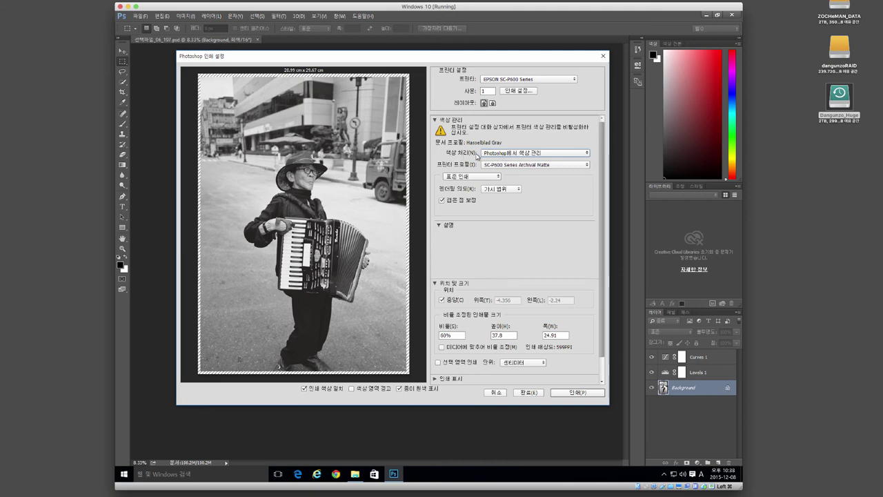
# Keep Photoshop Manages Colors and switch the printer profile from Archival Matte to SC-P600 Series Premium Glossy.
pyautogui.click(504, 153)
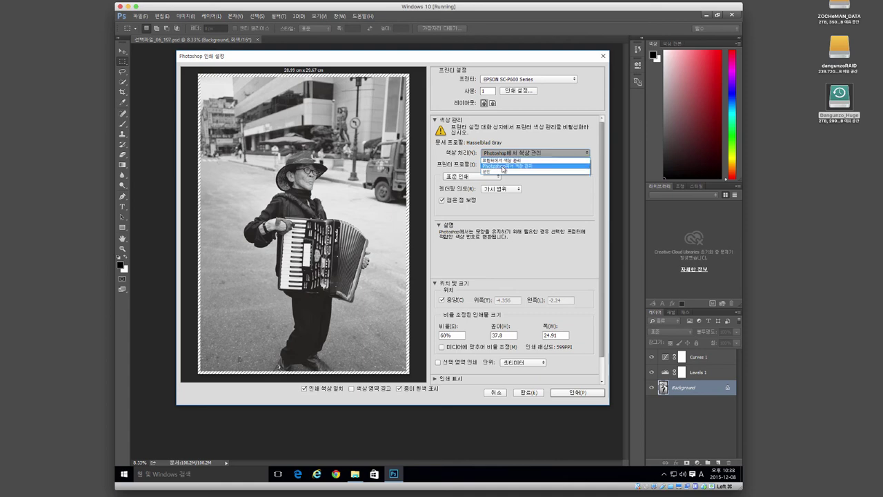
pyautogui.click(503, 167)
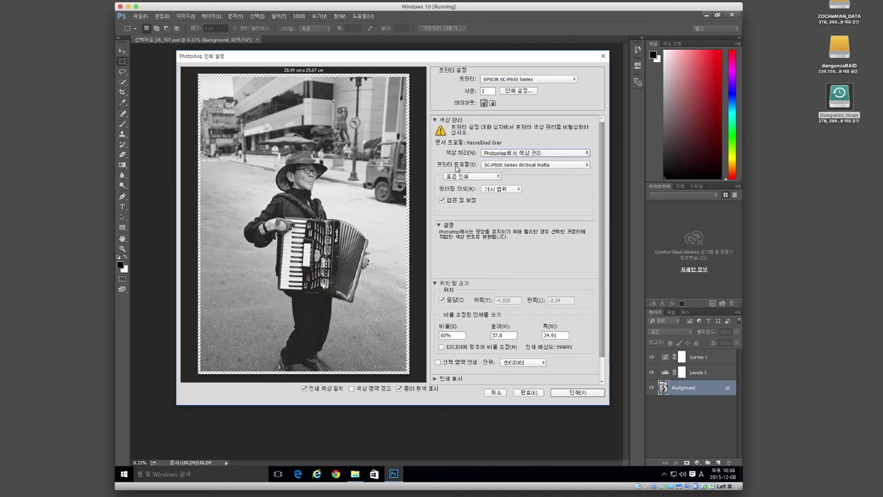
pyautogui.click(490, 165)
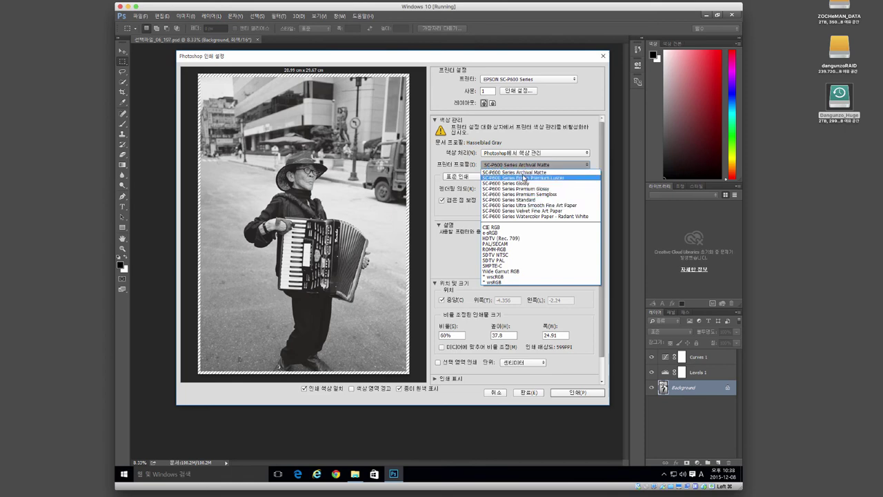
pyautogui.click(526, 189)
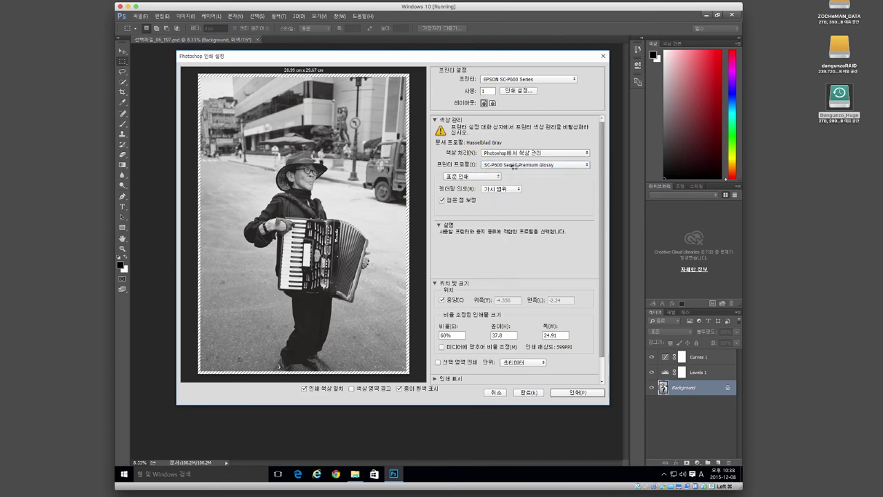
pyautogui.click(468, 177)
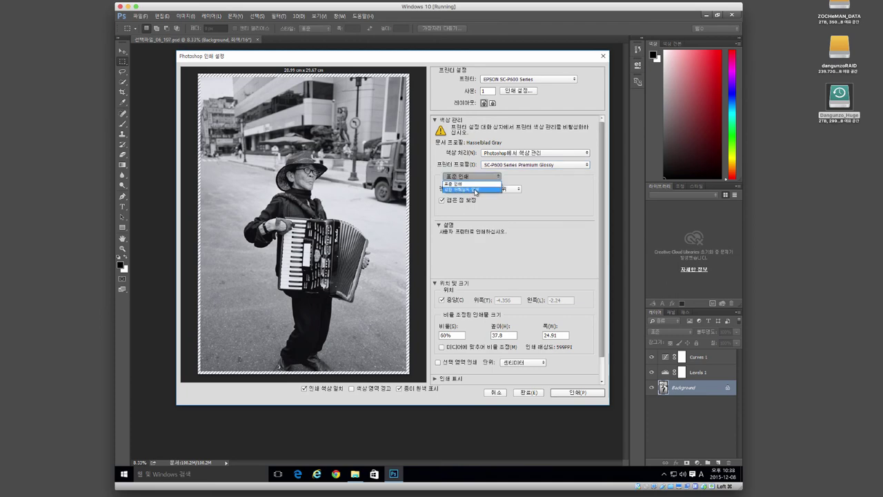
pyautogui.click(474, 190)
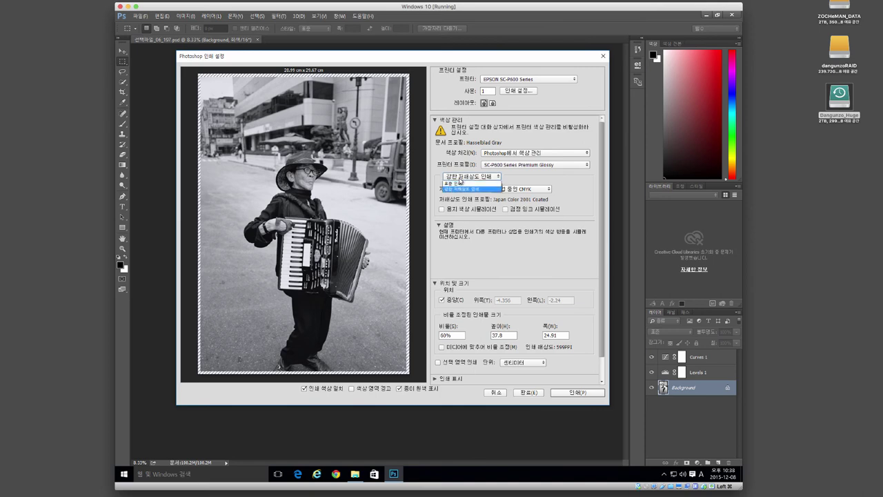
pyautogui.click(460, 183)
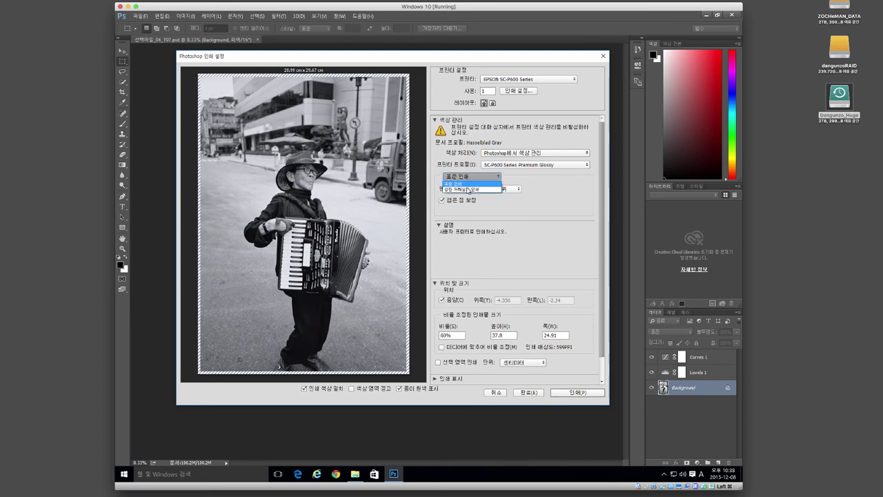
pyautogui.click(469, 189)
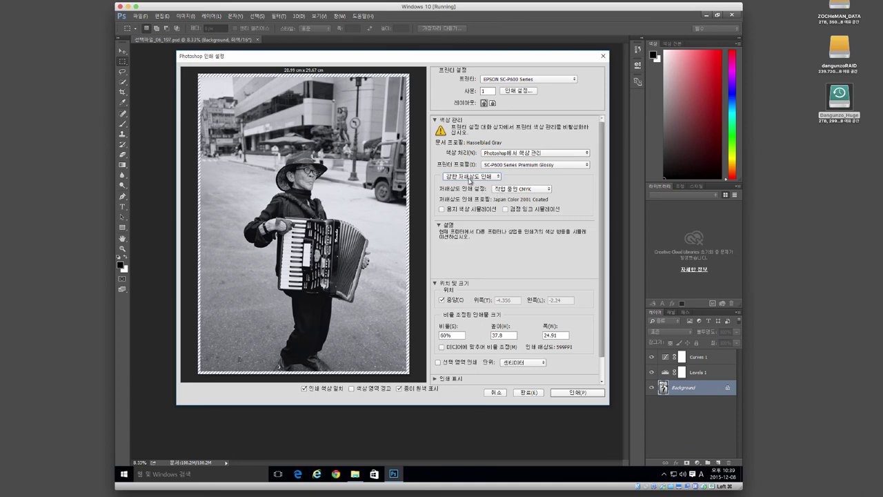
pyautogui.click(467, 186)
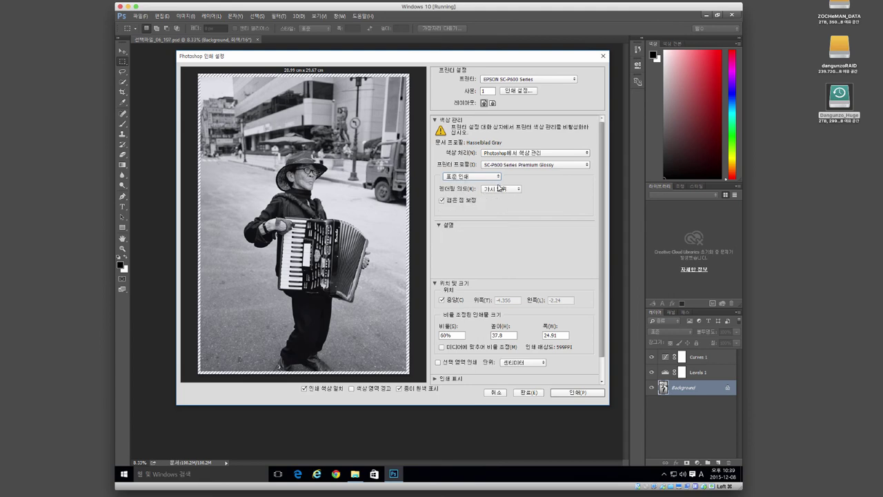
pyautogui.click(499, 188)
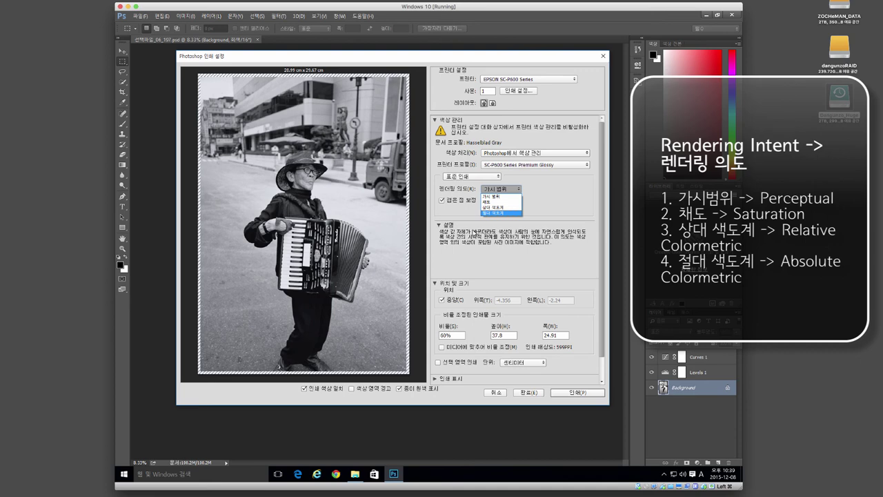
pyautogui.click(531, 184)
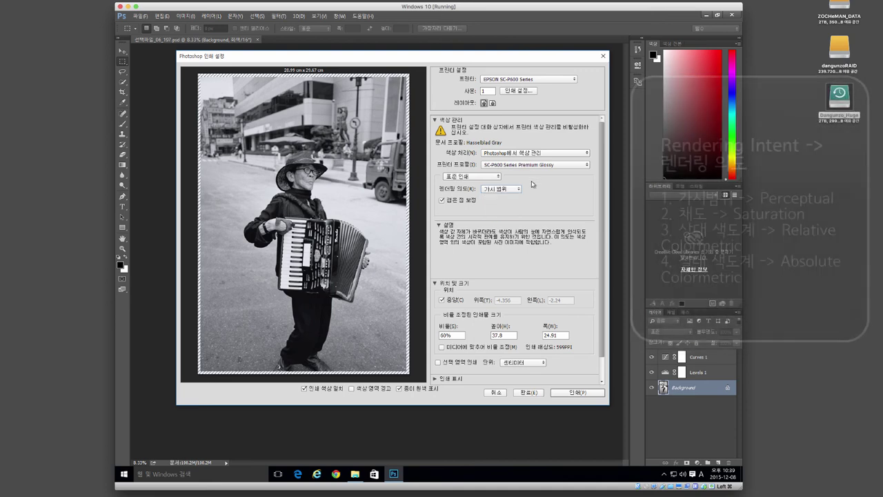